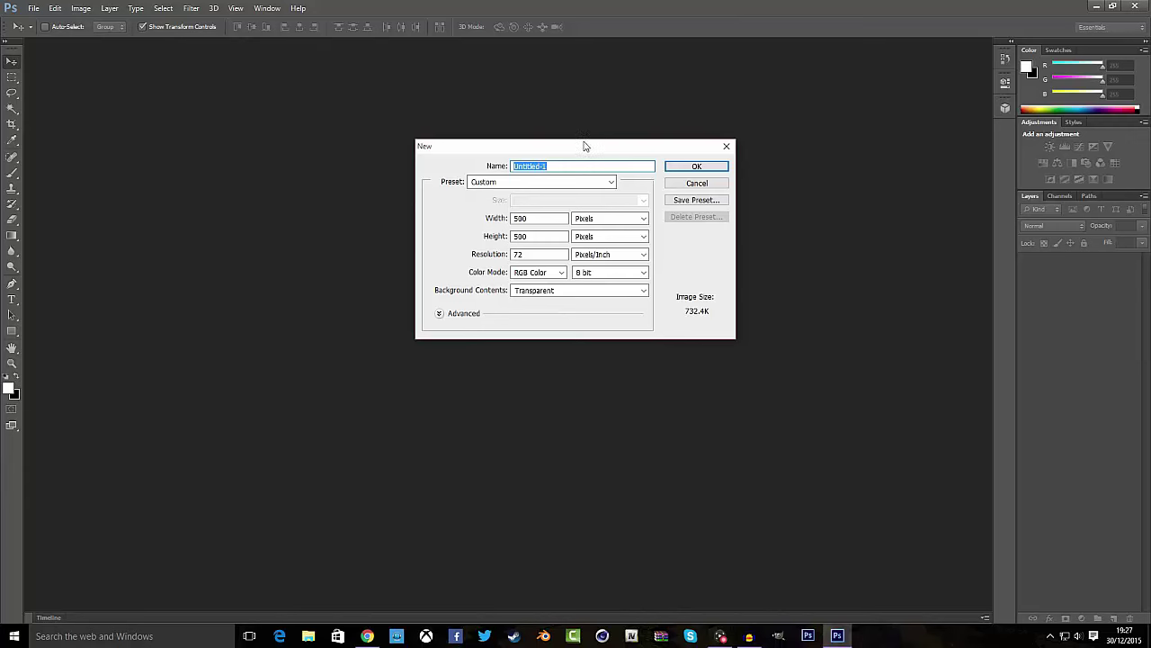
# Name the new 500 × 500 pixel transparent document "test for yt" and create it.
pyautogui.press('BackSpace')
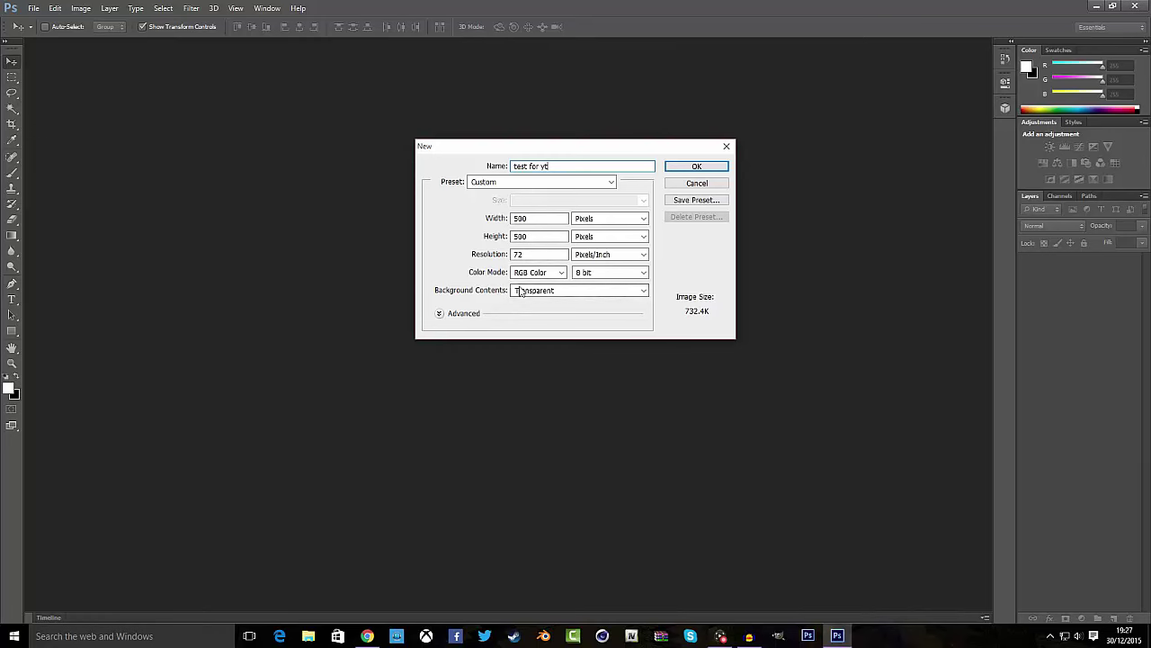
pyautogui.click(689, 166)
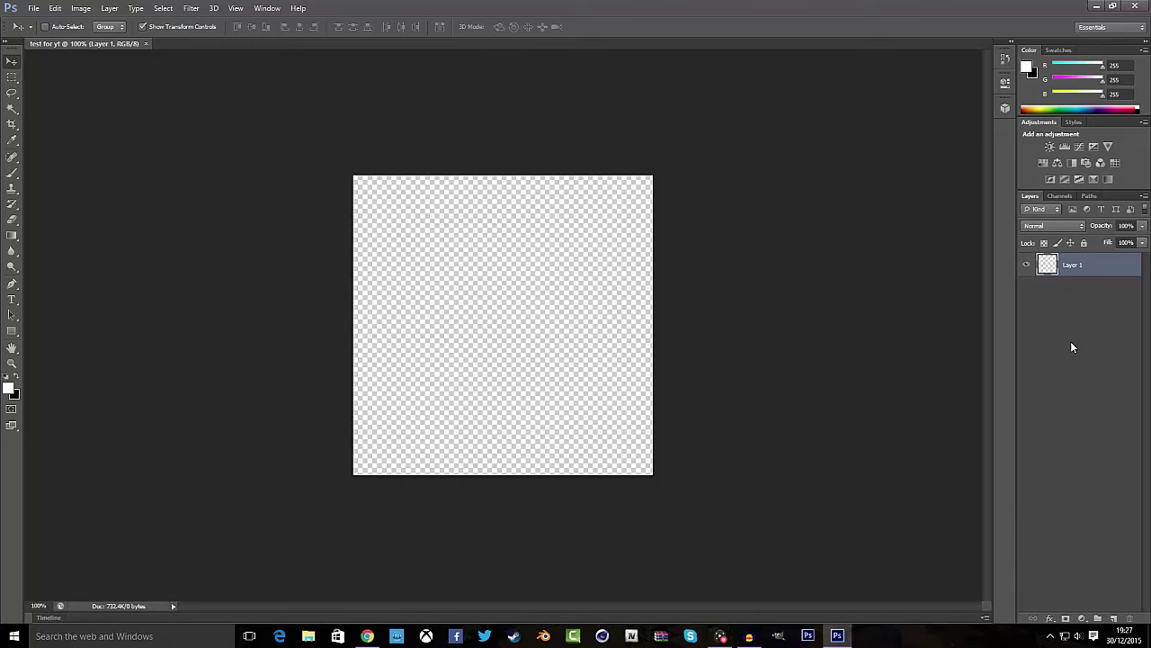
# Place the blue honeycomb texture image from the desktop's YouTube folder onto the canvas and commit the placement.
pyautogui.click(32, 11)
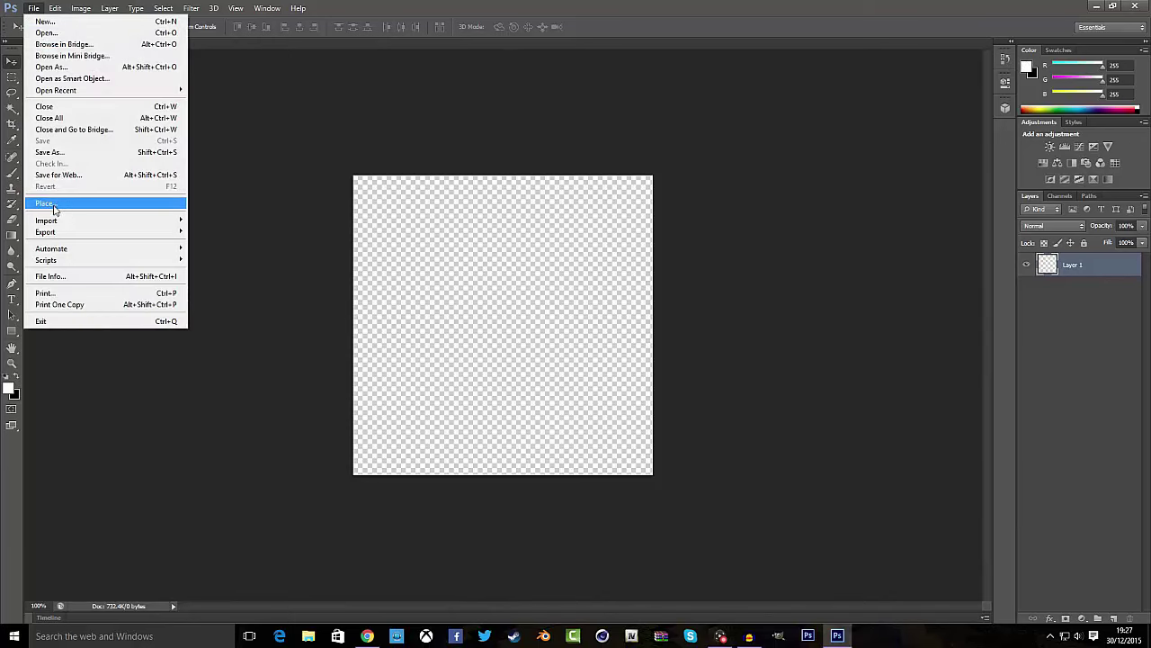
pyautogui.click(90, 201)
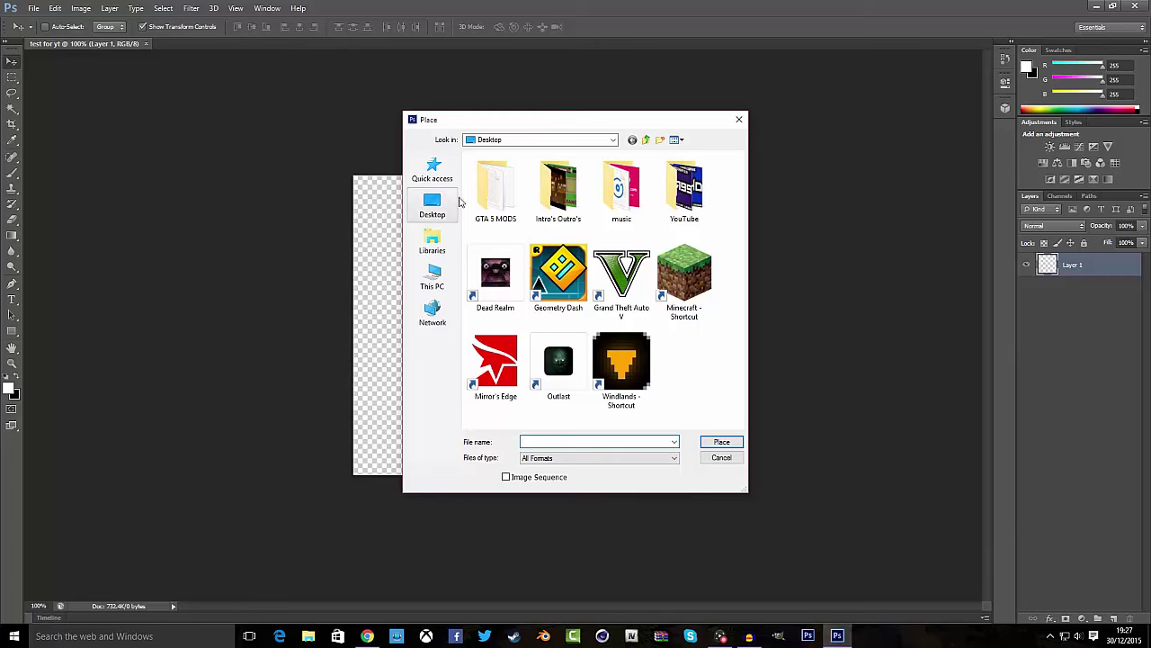
pyautogui.doubleClick(680, 220)
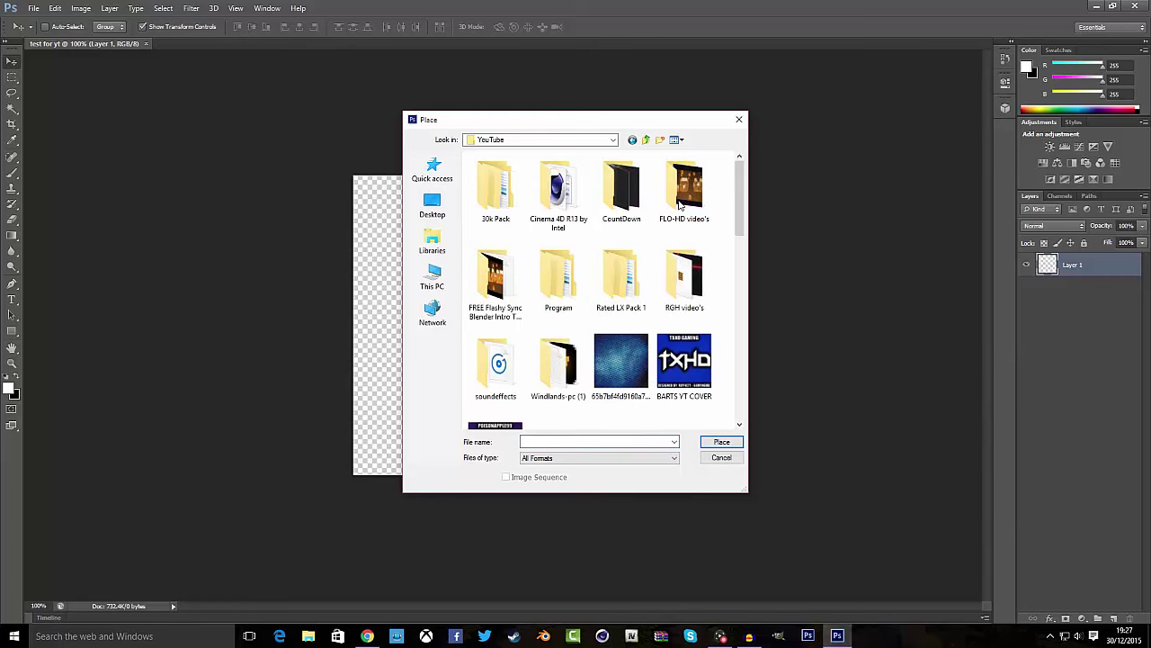
pyautogui.scroll(-3, 649, 317)
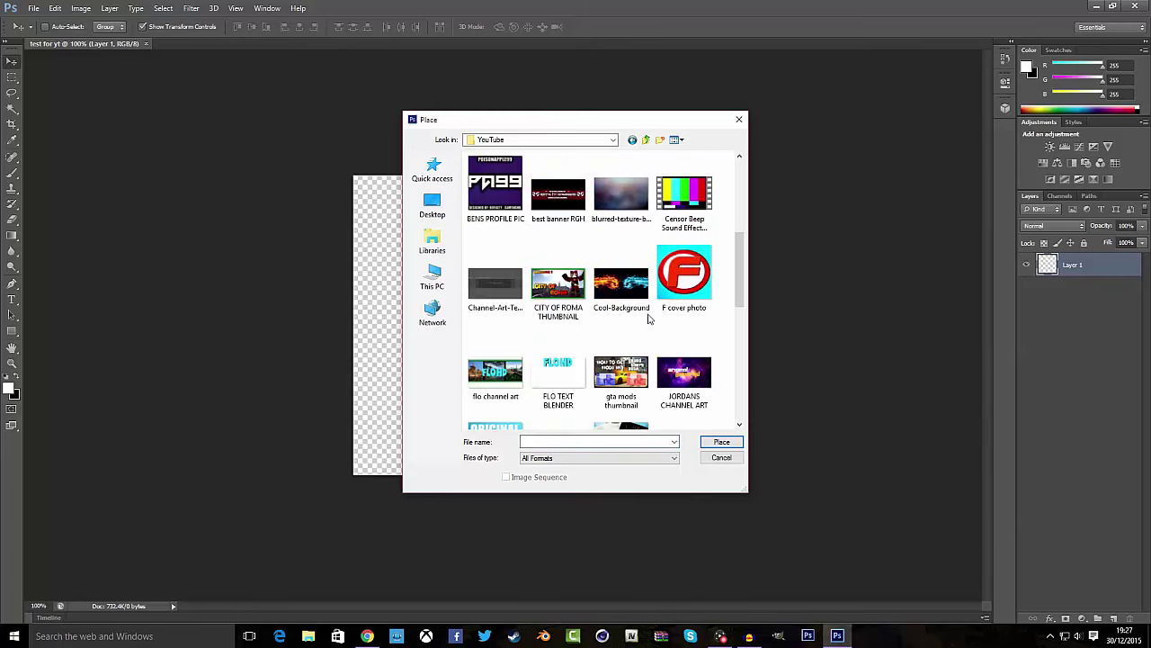
pyautogui.scroll(2, 649, 318)
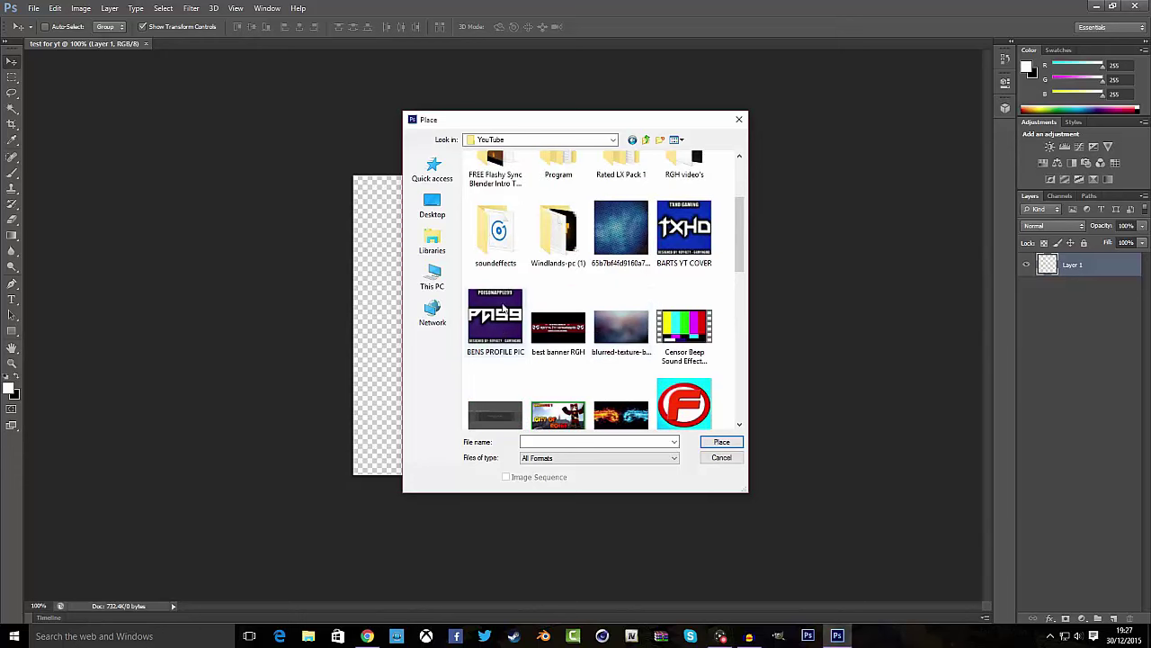
pyautogui.doubleClick(619, 231)
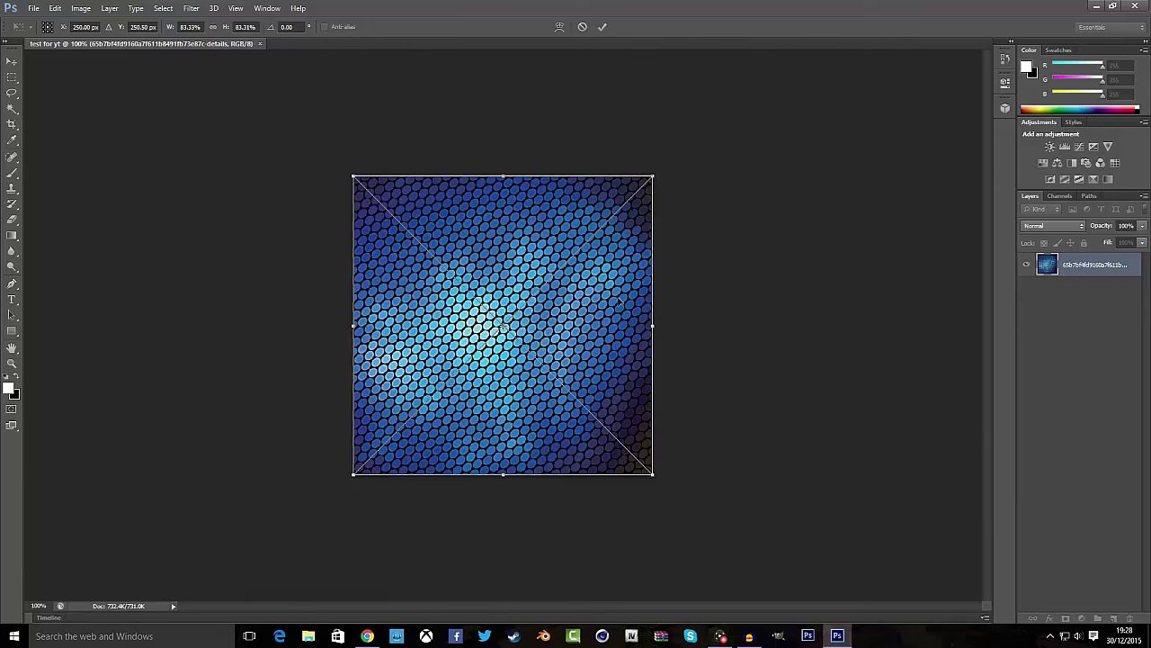
pyautogui.click(32, 8)
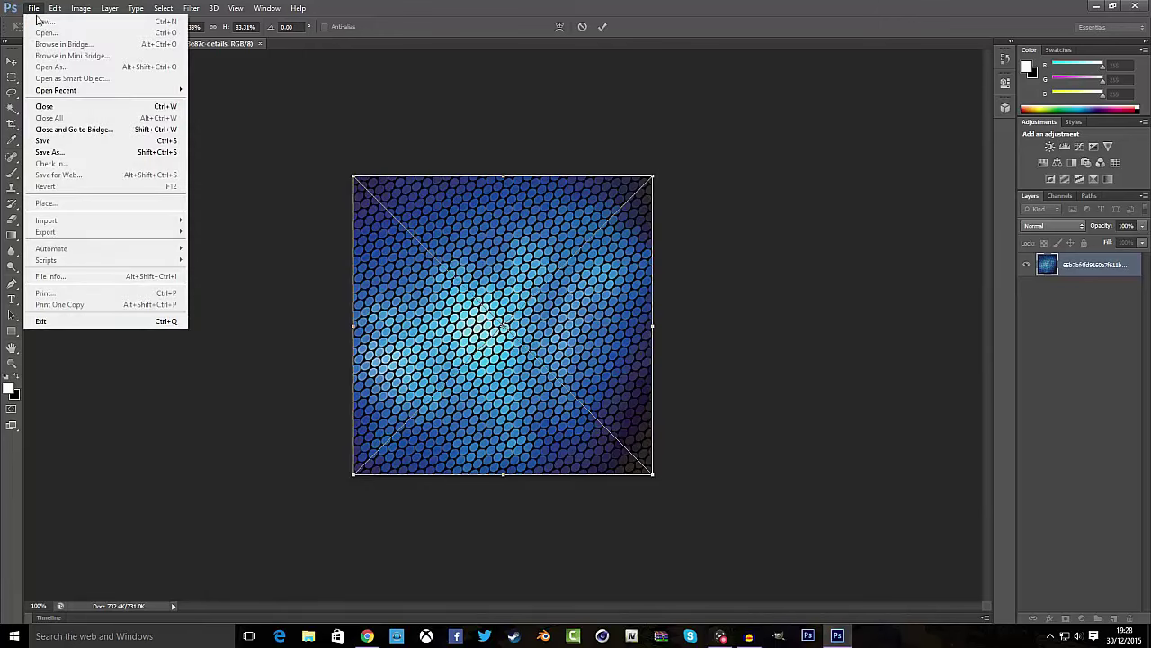
pyautogui.click(254, 121)
pyautogui.click(602, 26)
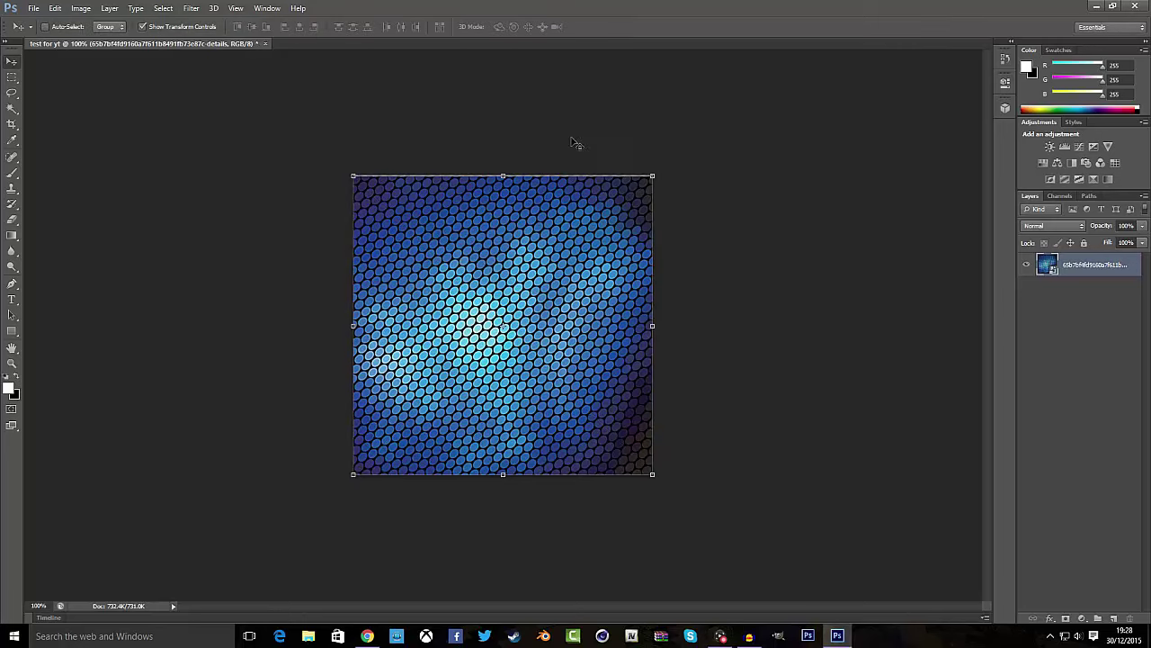
pyautogui.click(1055, 365)
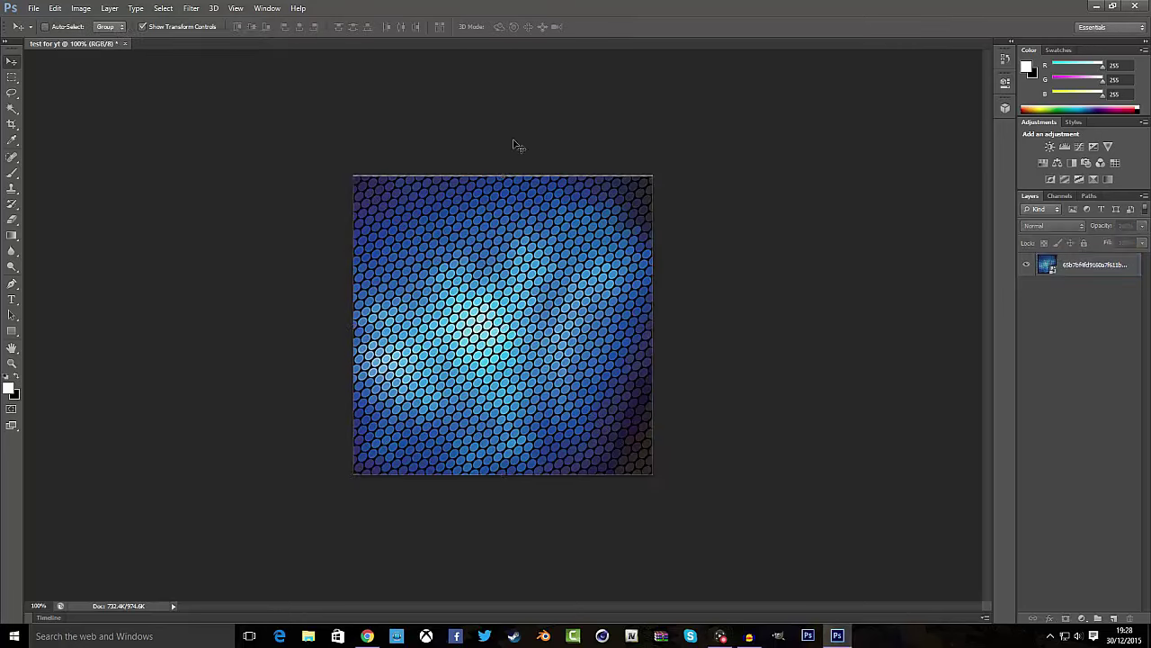
# Enlarge the blue texture slightly past the canvas's upper-left corner, to about 86.5% width and 84.3% height, and commit it.
pyautogui.click(397, 192)
pyautogui.click(589, 241)
pyautogui.click(1075, 270)
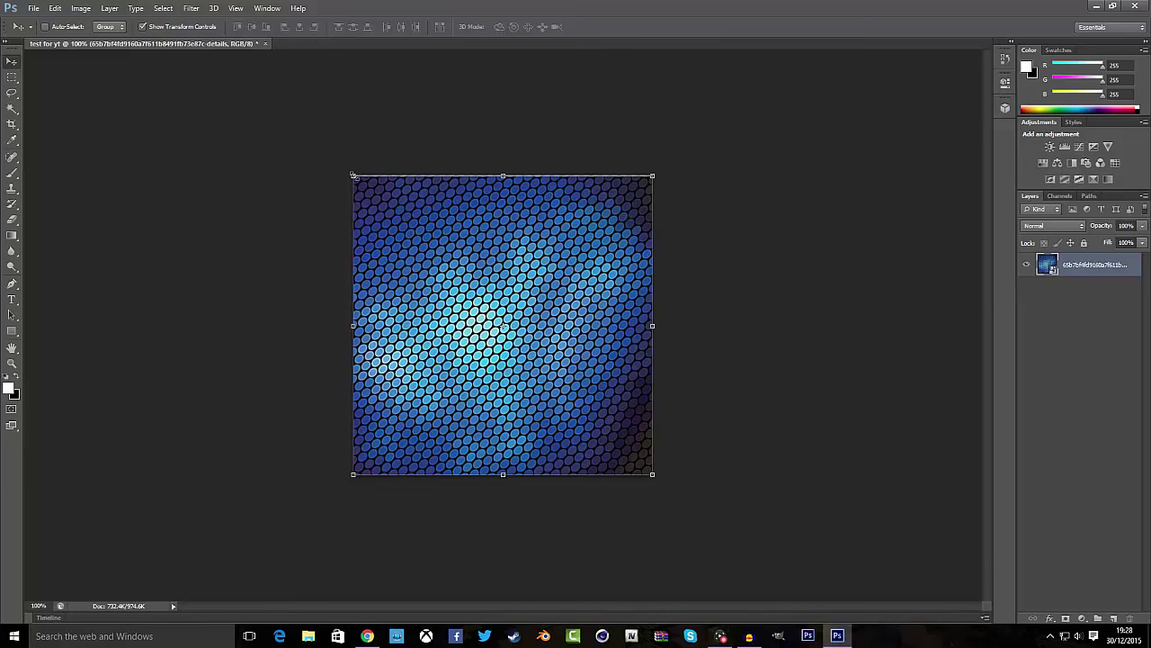
pyautogui.moveTo(352, 174); pyautogui.dragTo(342, 172)
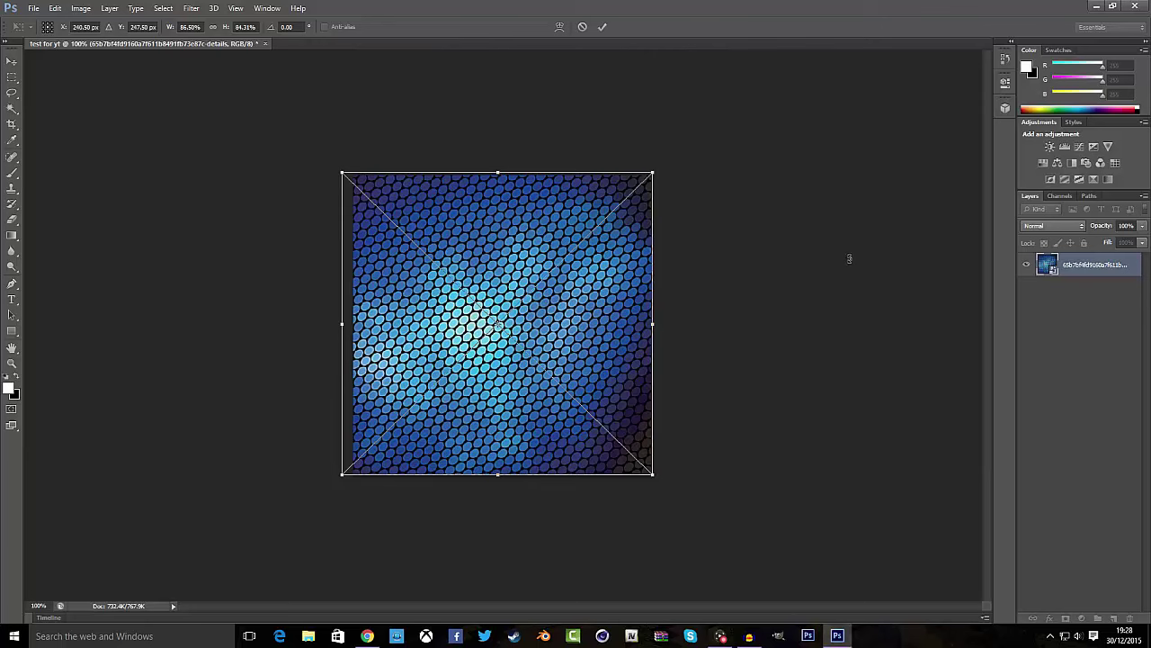
pyautogui.click(12, 60)
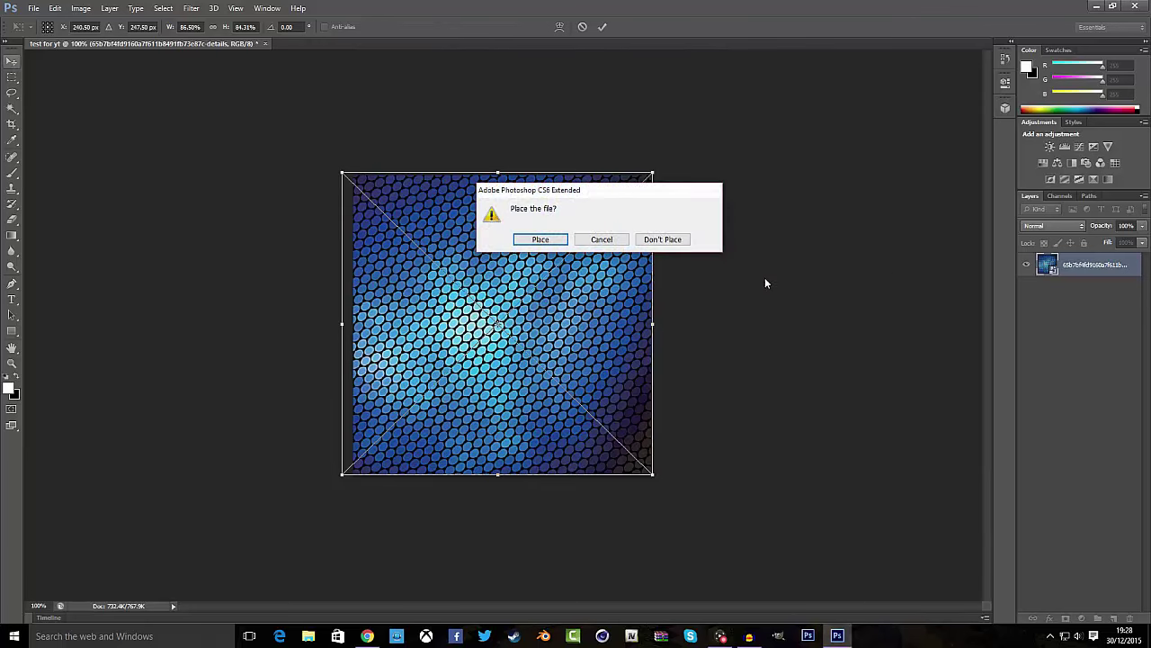
pyautogui.click(562, 245)
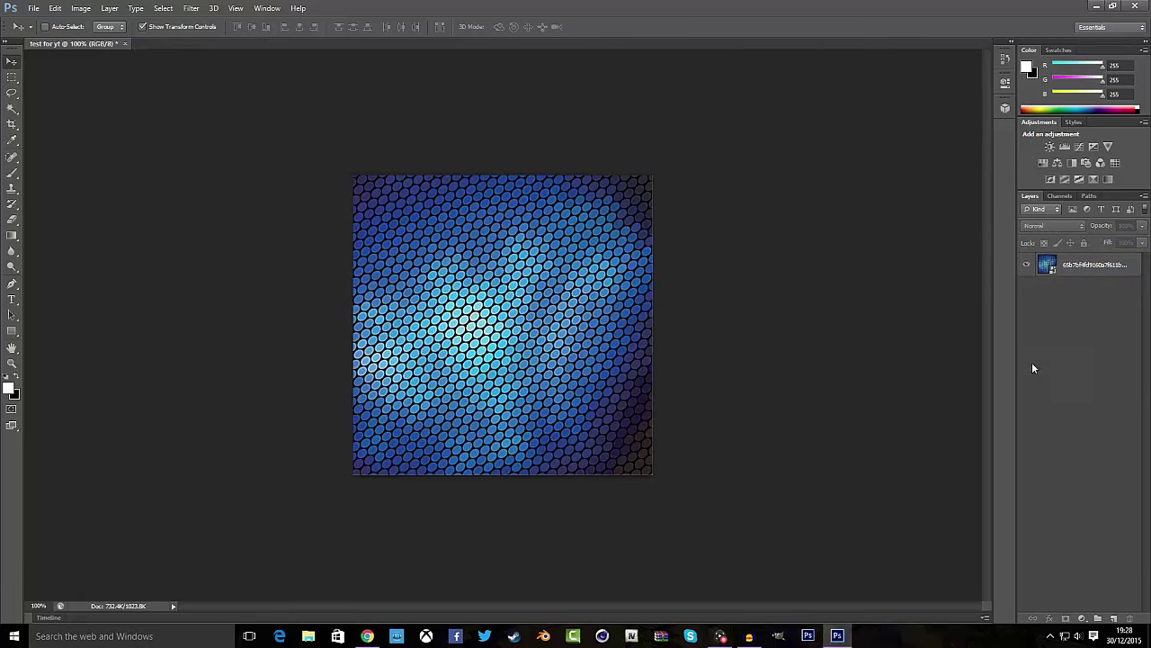
# Reposition the enlarged blue texture so it covers the whole canvas, with its layer deselected at the end.
pyautogui.click(569, 336)
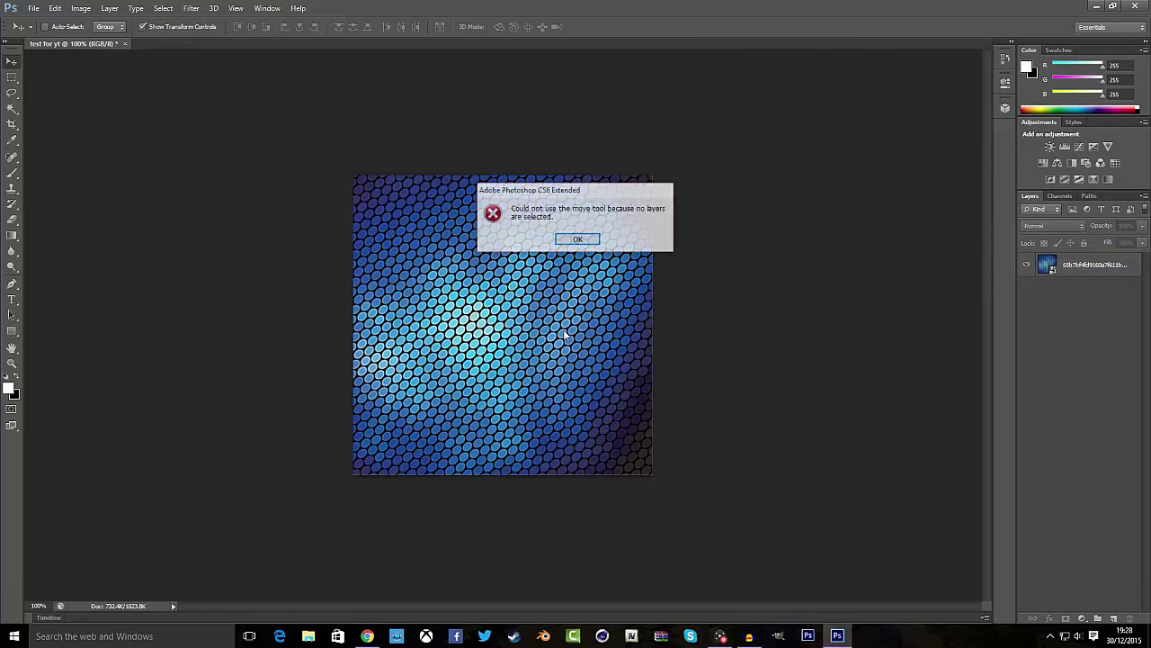
pyautogui.click(578, 237)
pyautogui.click(1069, 269)
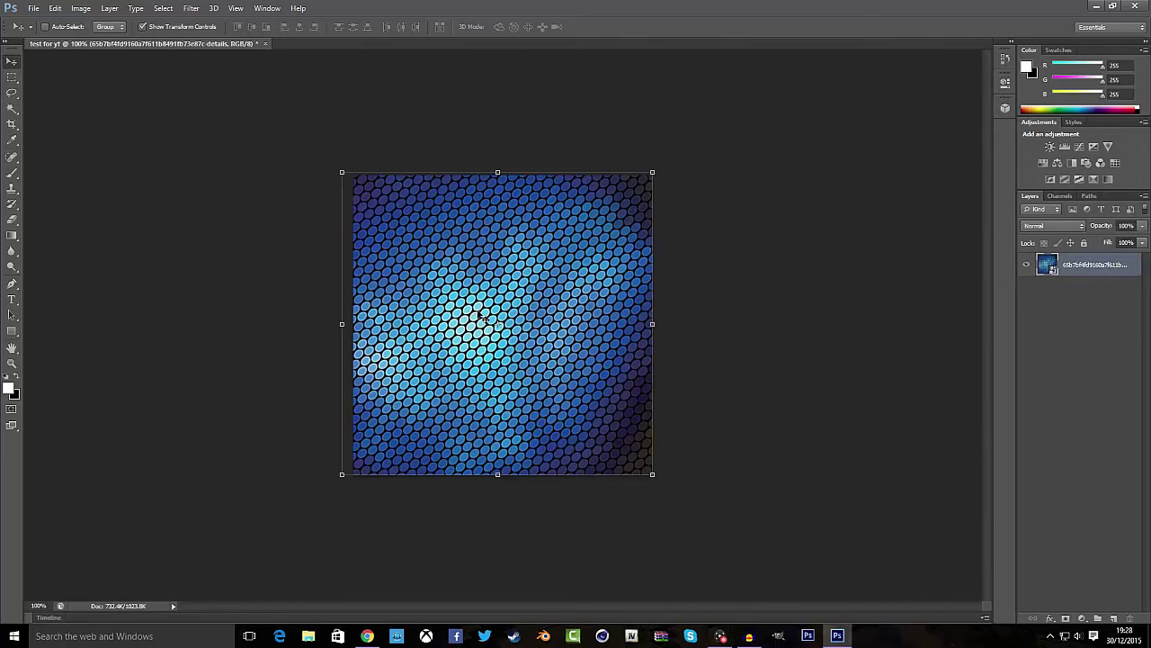
pyautogui.moveTo(484, 316); pyautogui.dragTo(486, 314)
pyautogui.click(1054, 351)
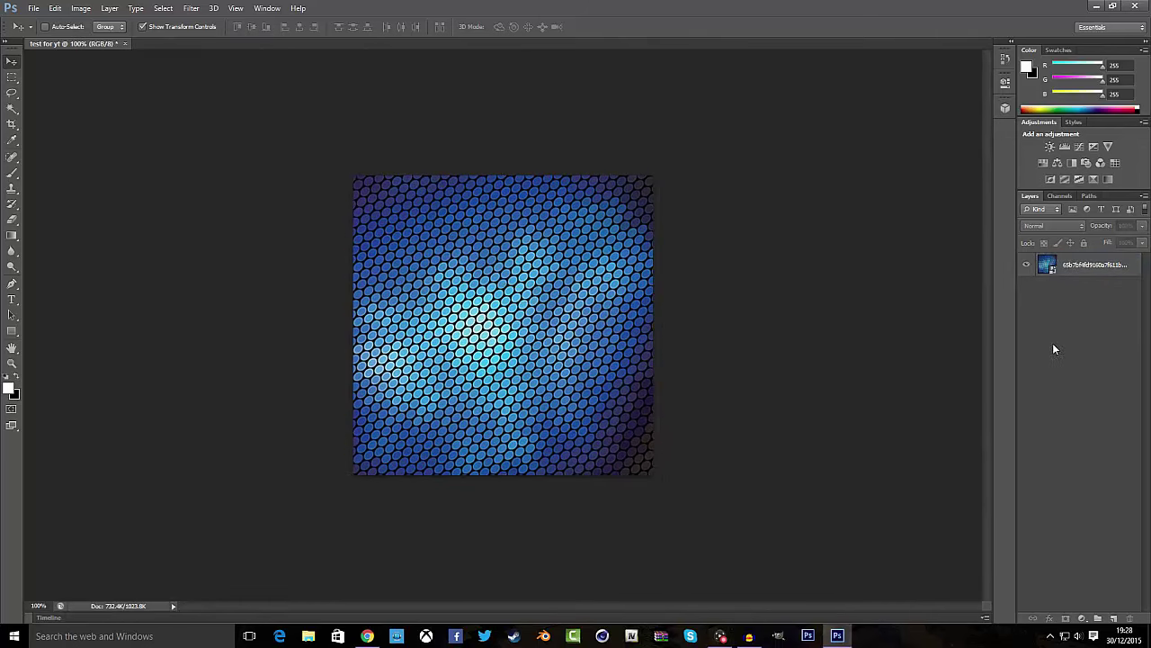
# Place the solid-green-hd-wallpapers image from the YouTube folder above the blue texture.
pyautogui.click(34, 9)
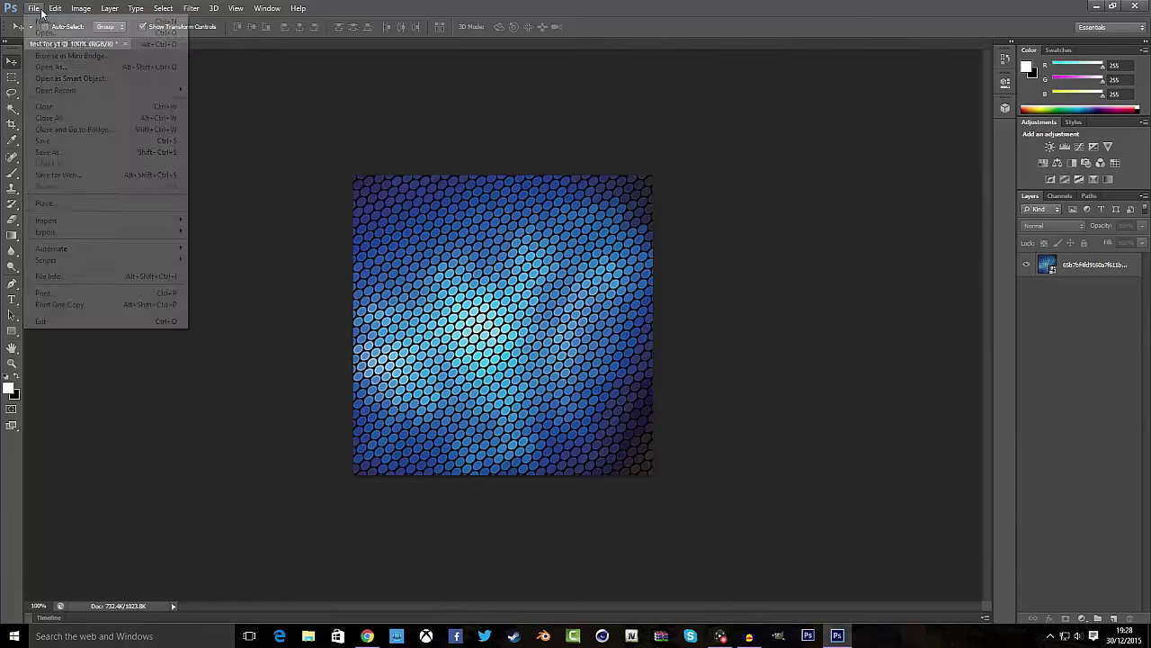
pyautogui.click(69, 207)
pyautogui.scroll(-2, 652, 291)
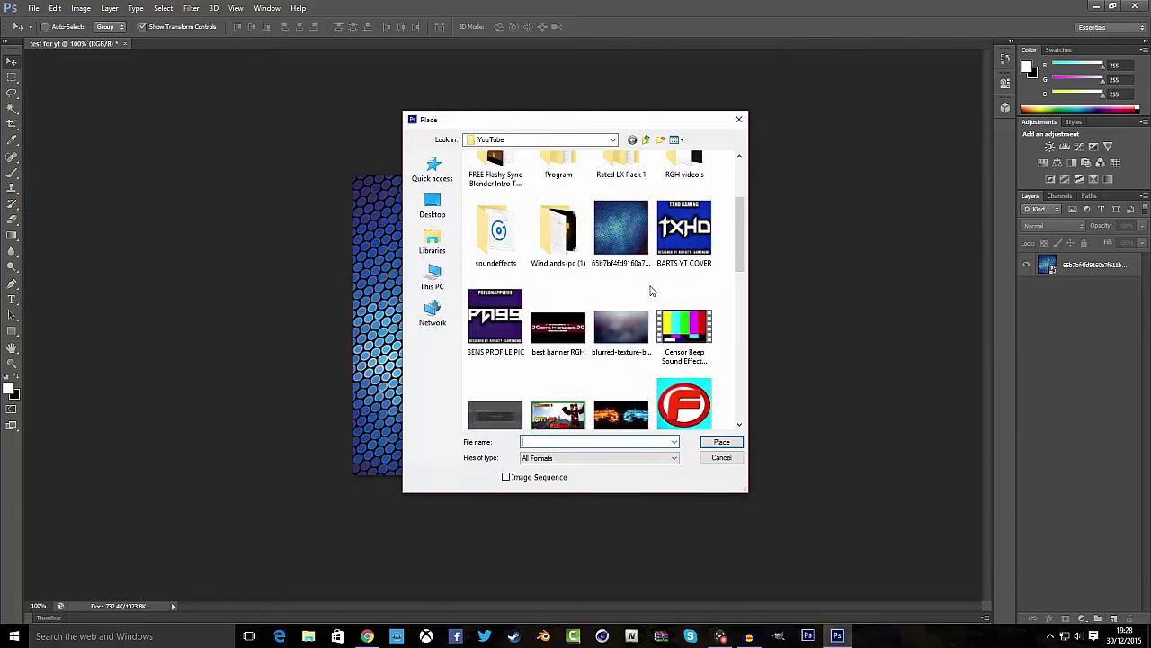
pyautogui.scroll(-8, 652, 291)
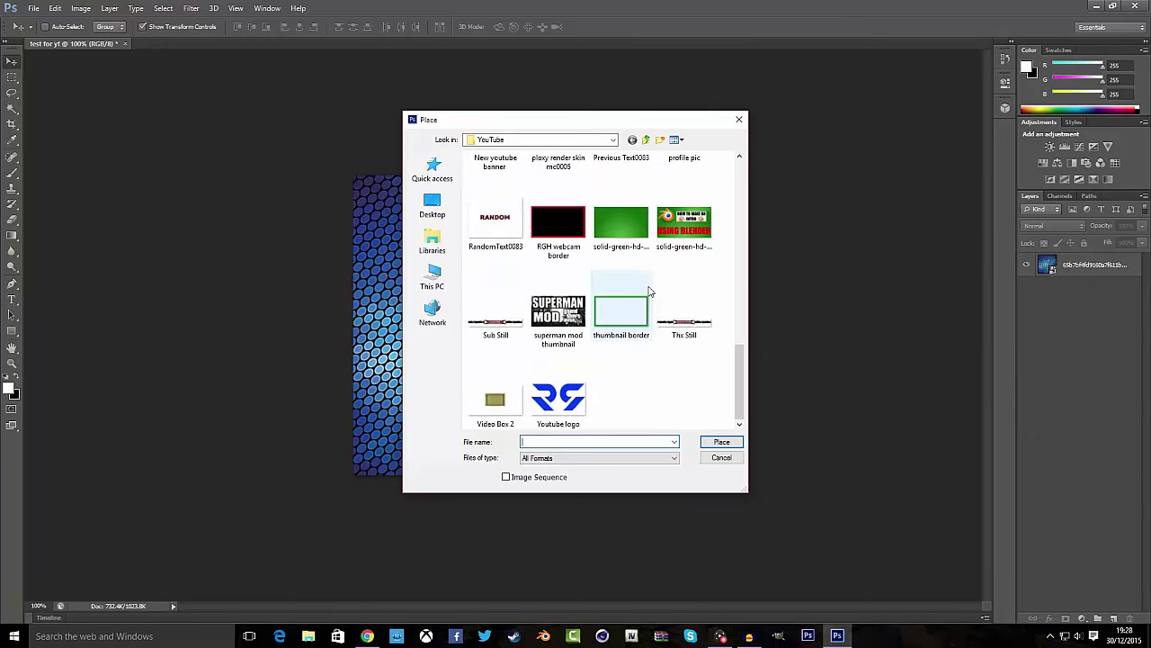
pyautogui.doubleClick(627, 234)
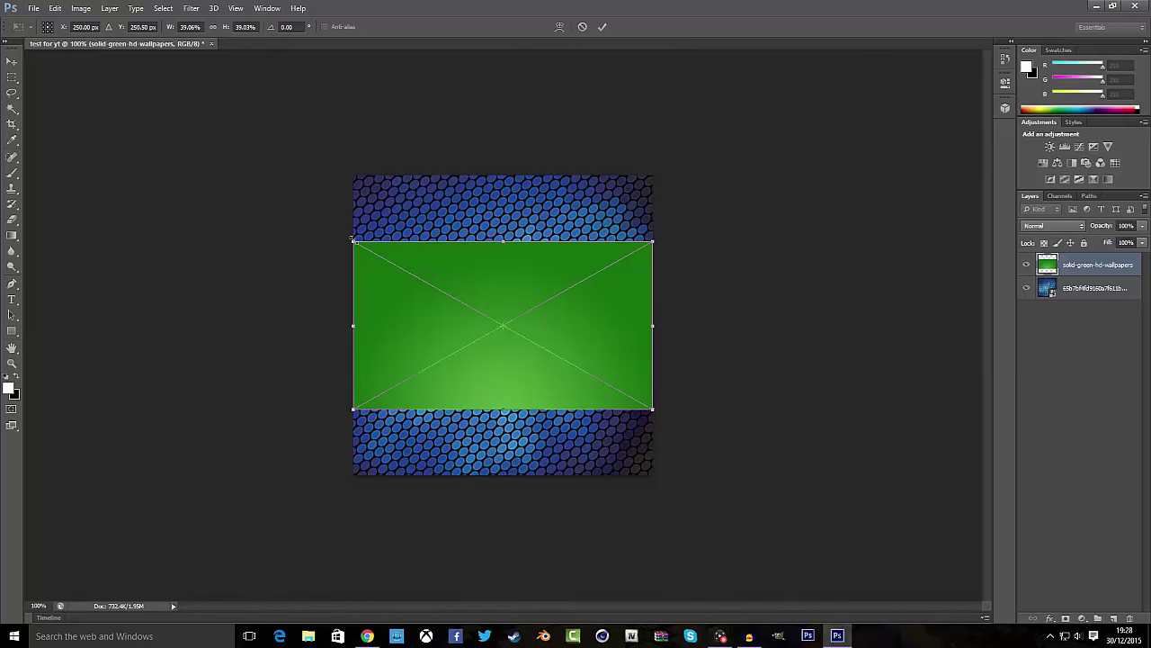
# Scale the green image to about 74%, center it over the entire canvas and commit the placement.
pyautogui.moveTo(351, 240); pyautogui.dragTo(82, 90)
pyautogui.moveTo(465, 280); pyautogui.dragTo(595, 353)
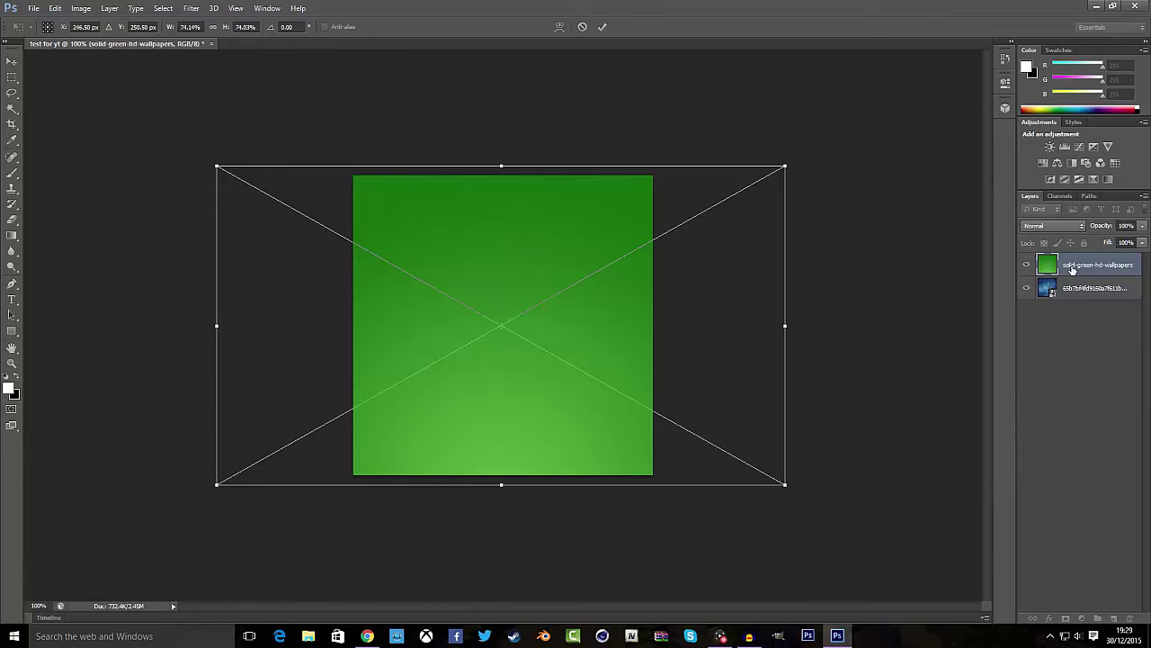
pyautogui.click(600, 27)
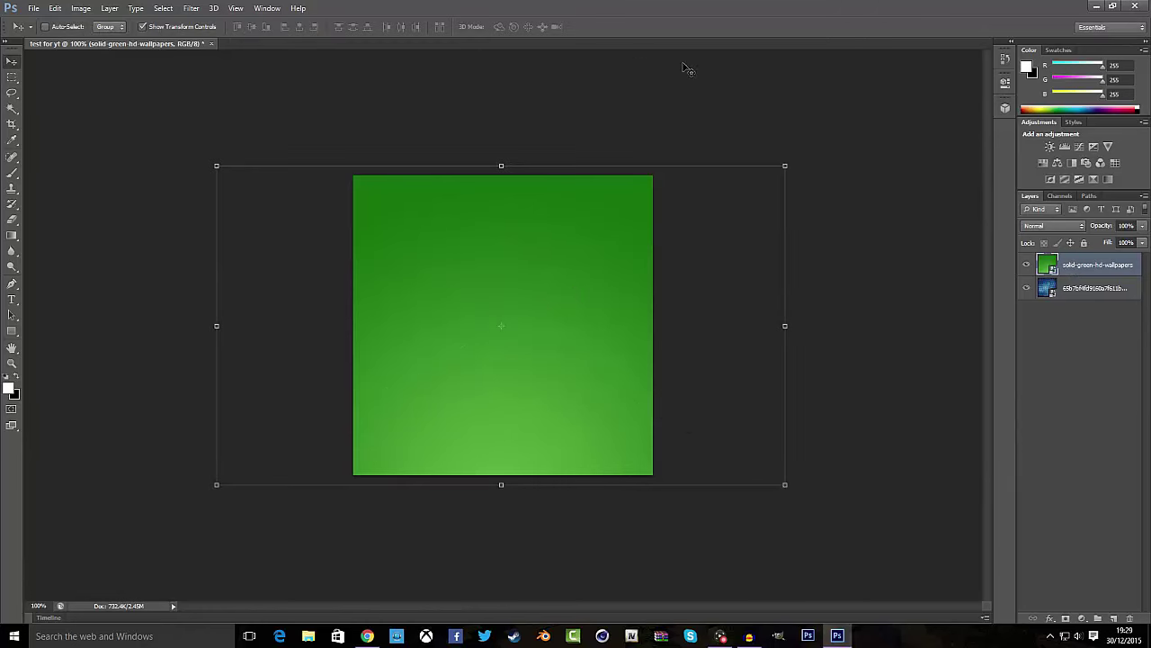
# Lower the green layer's opacity to 67% in its blending options so the blue texture blends through.
pyautogui.rightClick(1082, 272)
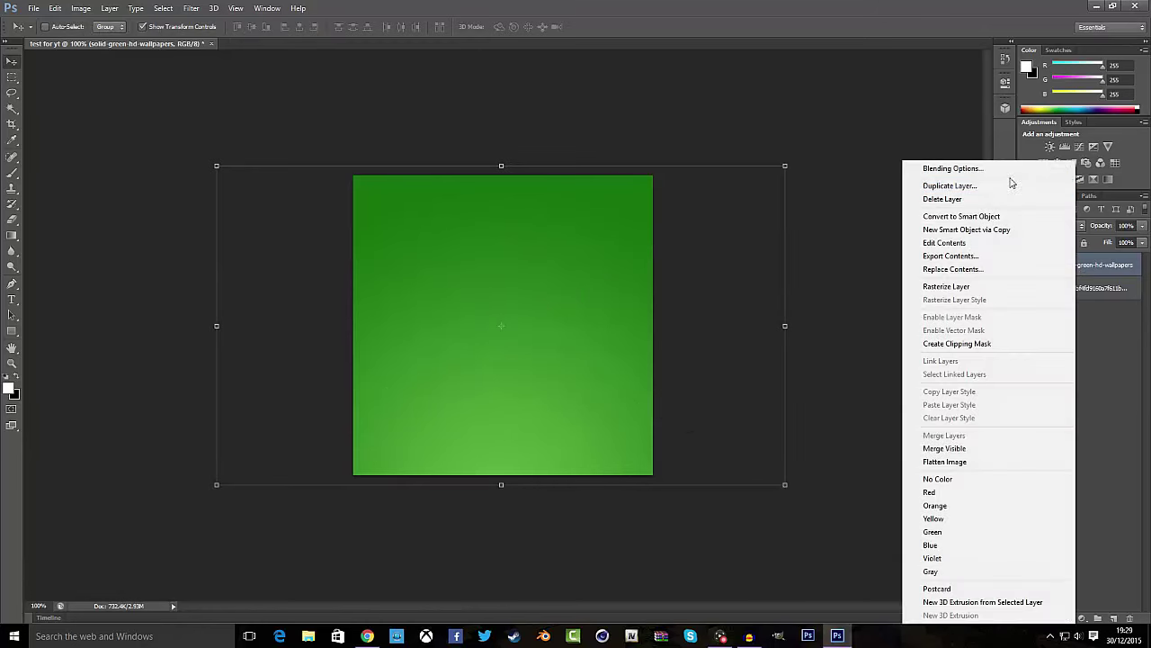
pyautogui.click(998, 173)
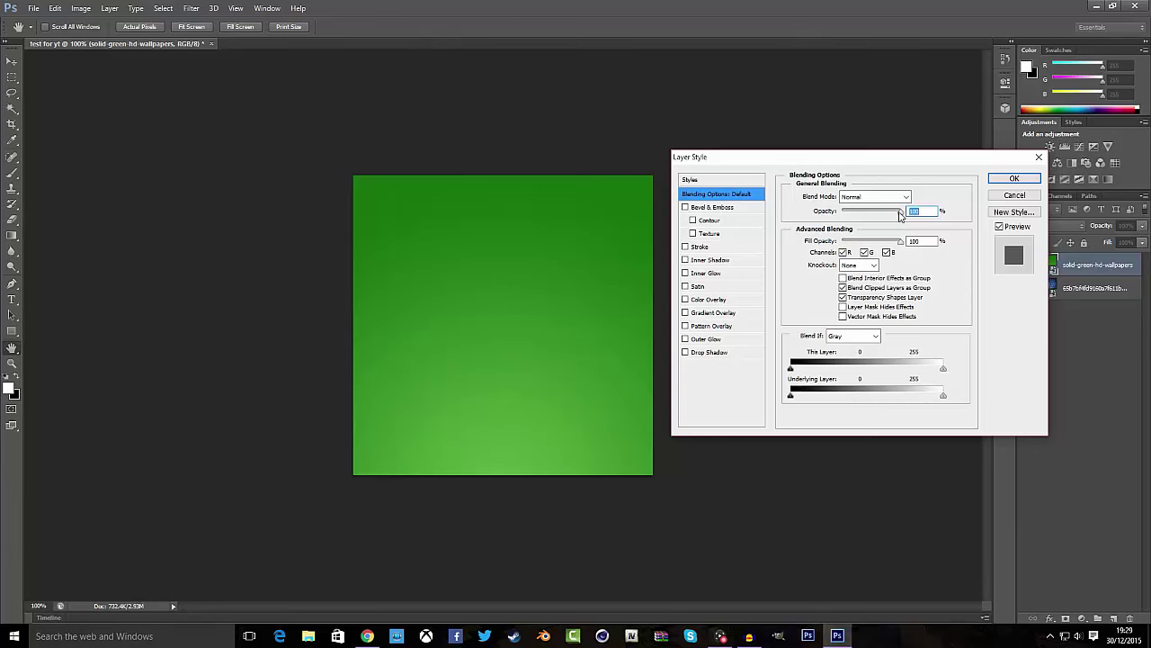
pyautogui.moveTo(901, 214); pyautogui.dragTo(878, 216)
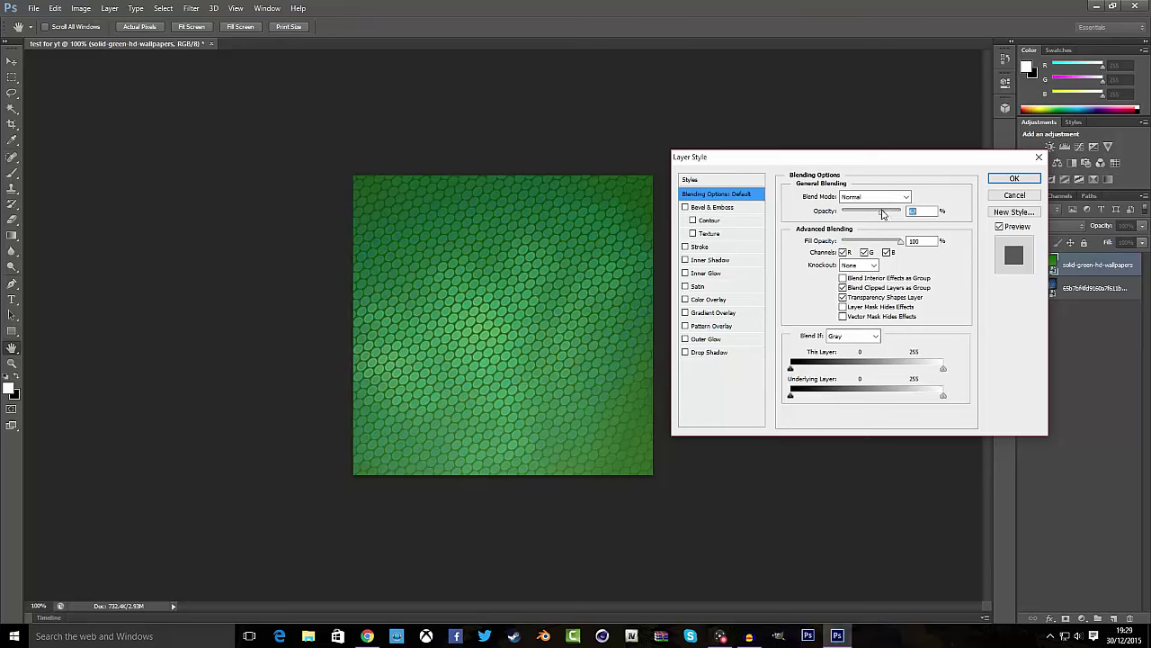
pyautogui.click(1013, 178)
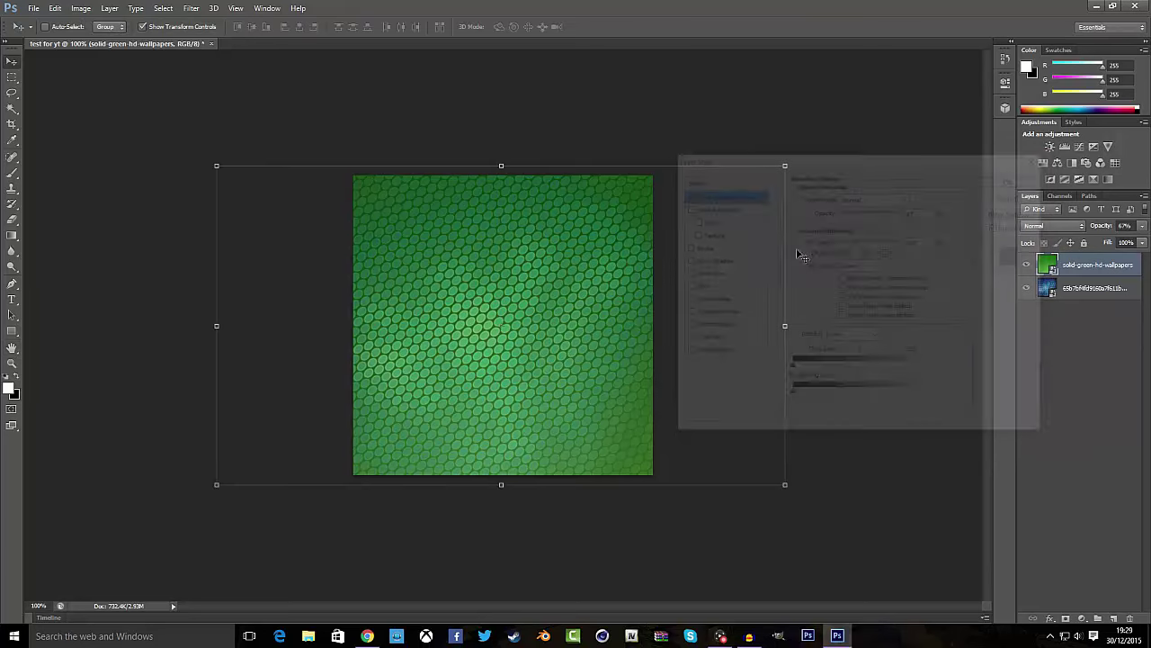
pyautogui.click(1107, 364)
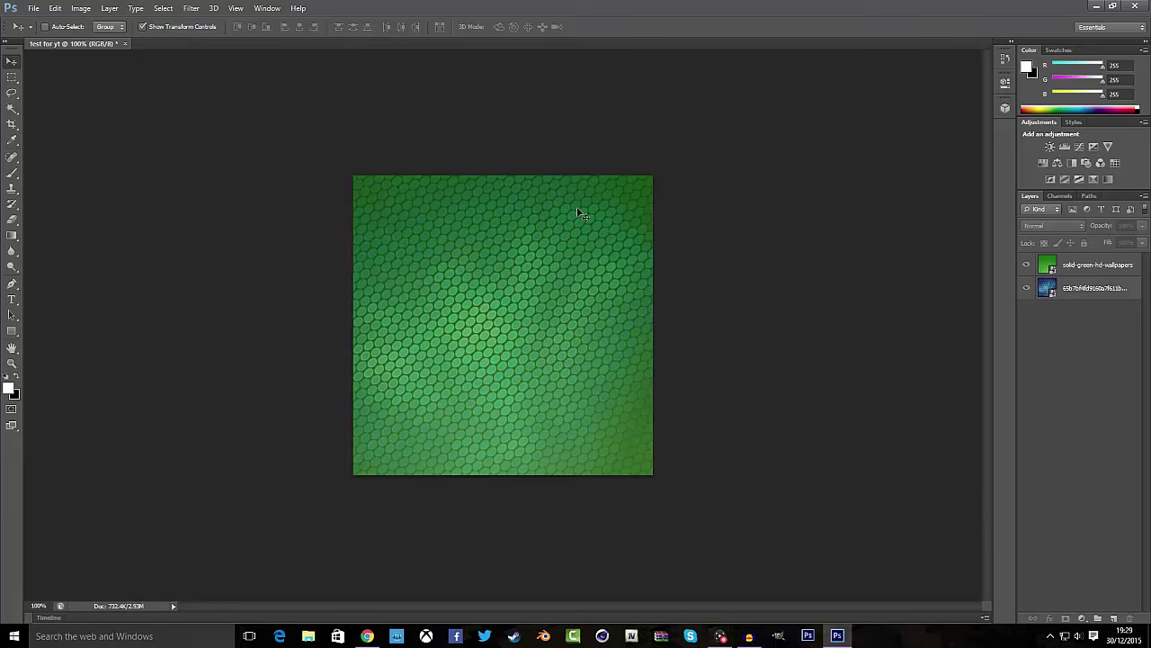
# Activate the Type tool and set its font to Vermin Vibes.
pyautogui.click(10, 302)
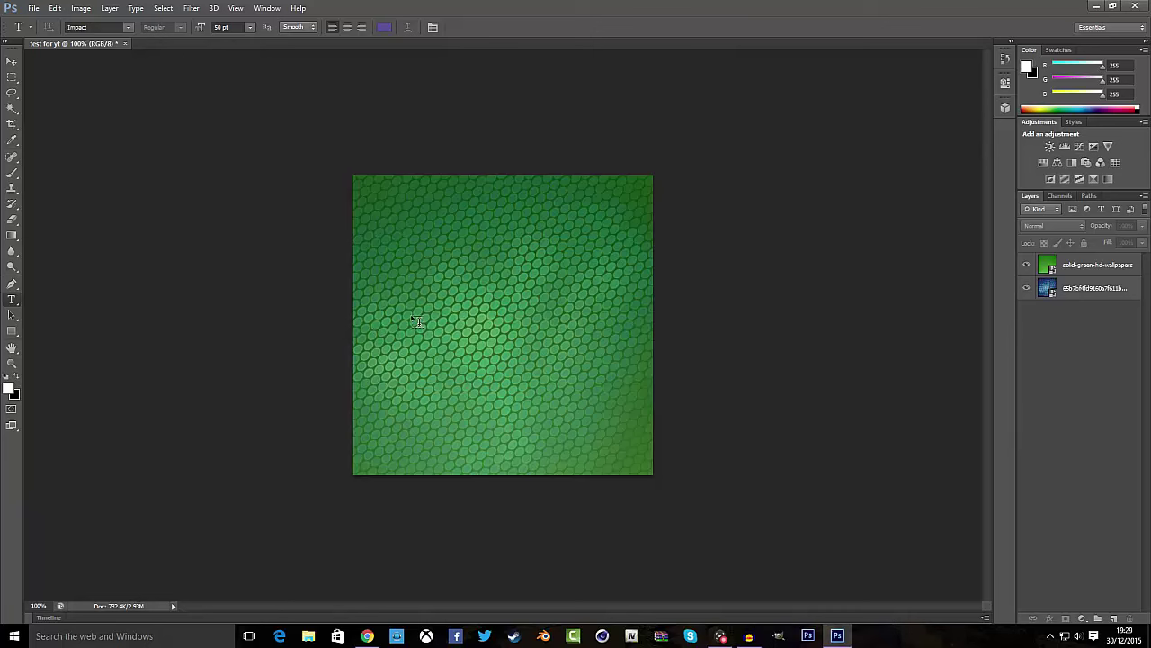
pyautogui.click(108, 28)
pyautogui.write('Verdana')
pyautogui.click(130, 27)
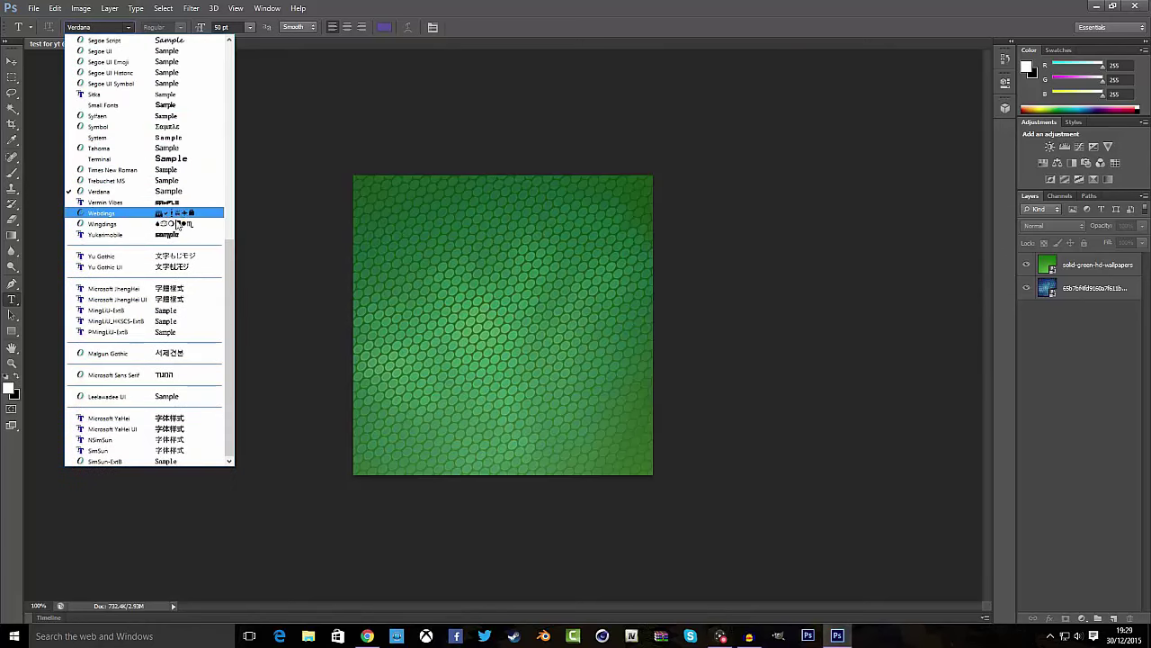
pyautogui.scroll(2, 203, 197)
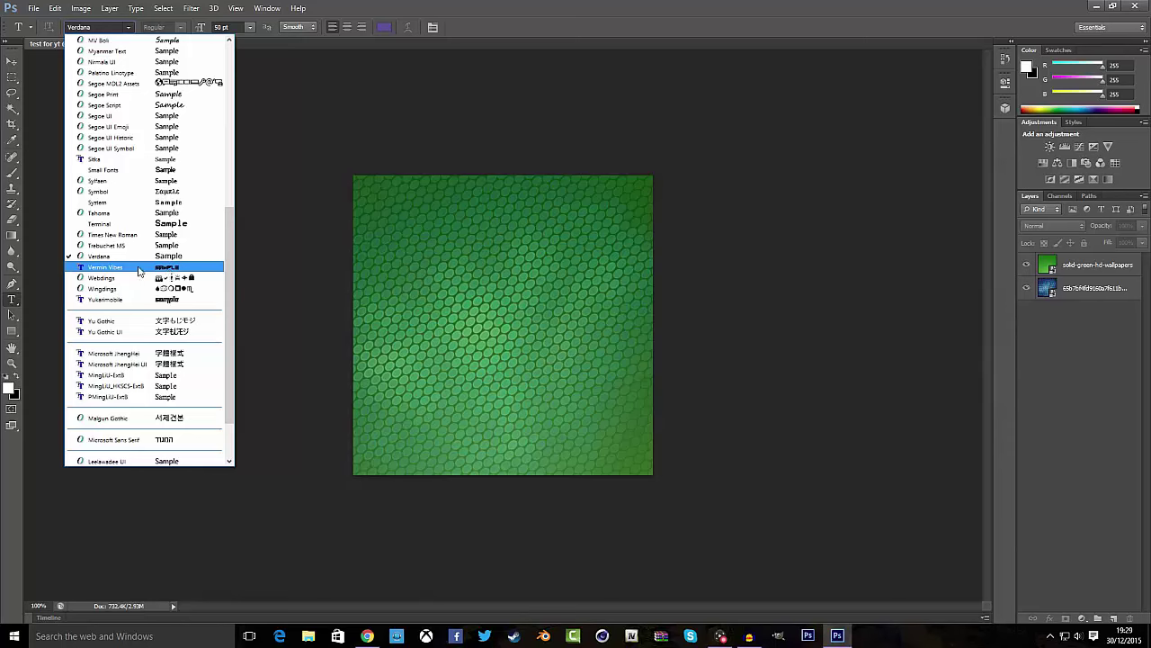
pyautogui.click(103, 268)
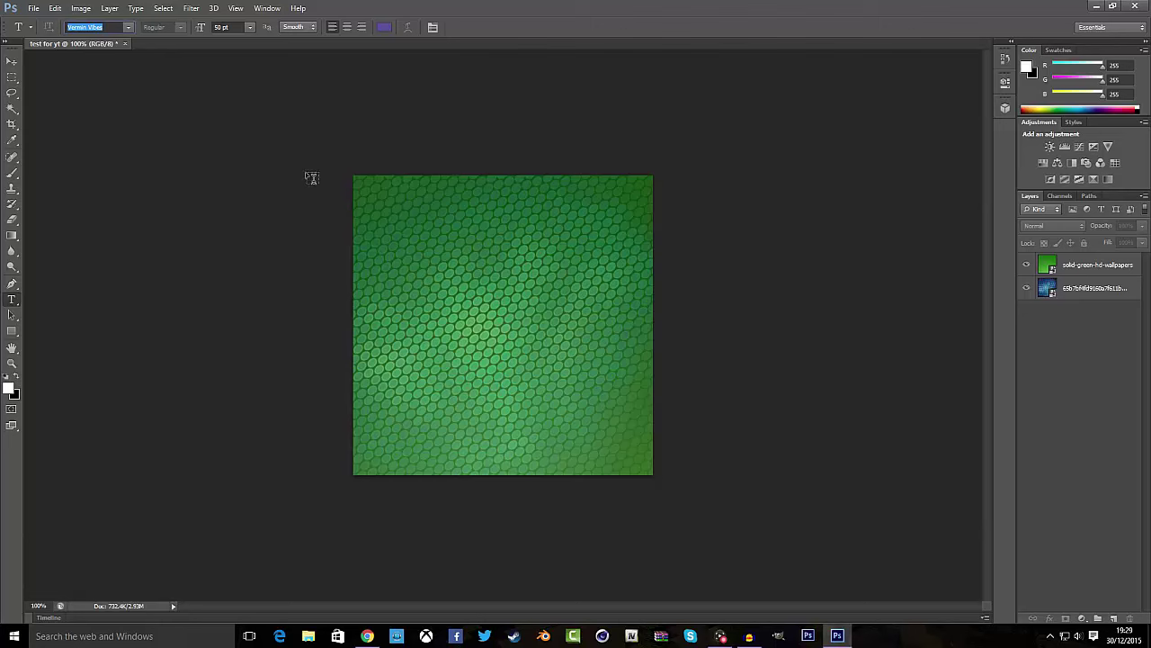
# Set the font size to 250 pt and add the text "RGH" on the canvas.
pyautogui.click(224, 27)
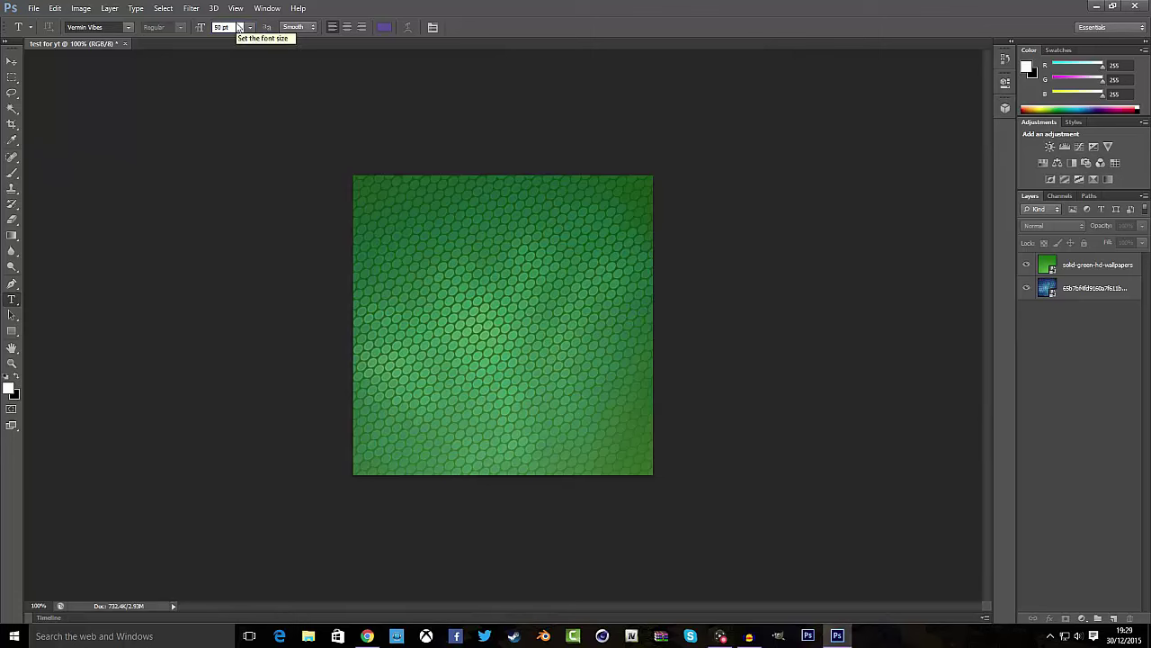
pyautogui.press('BackSpace')
pyautogui.press('BackSpace')
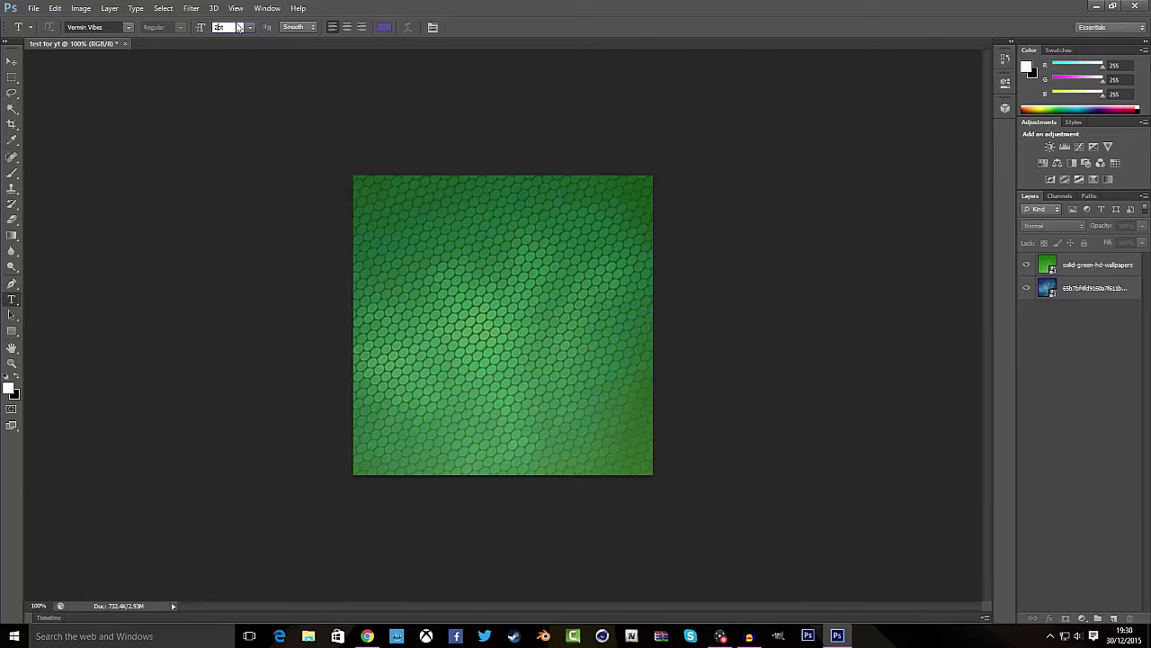
pyautogui.press('Return')
pyautogui.click(425, 350)
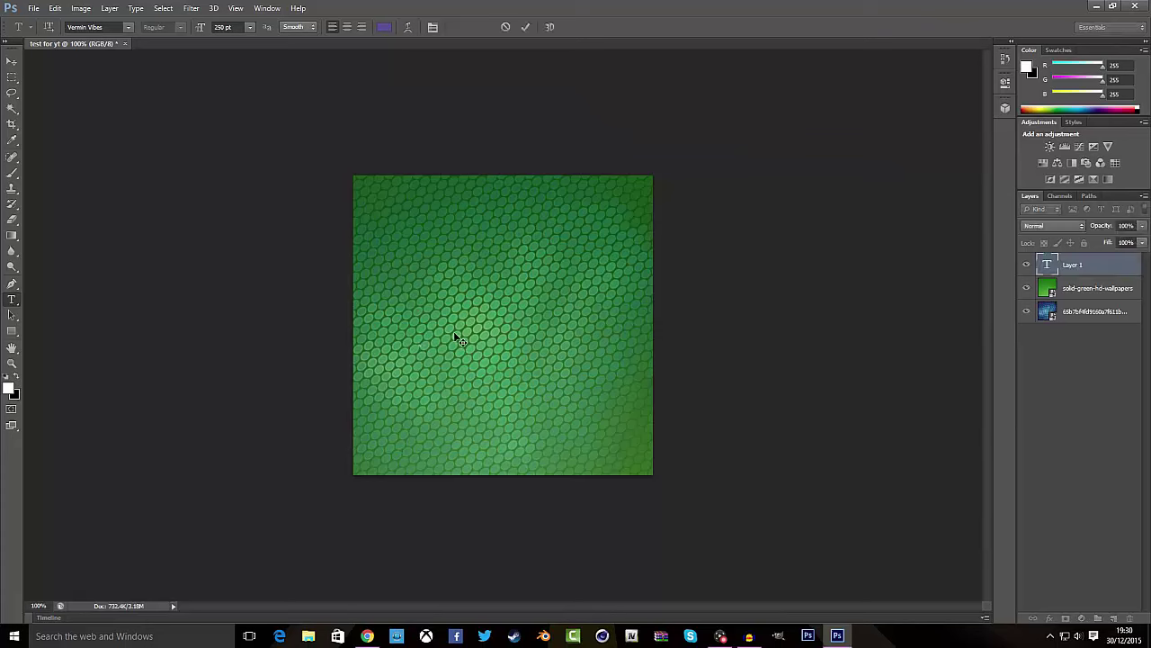
pyautogui.write('RGH')
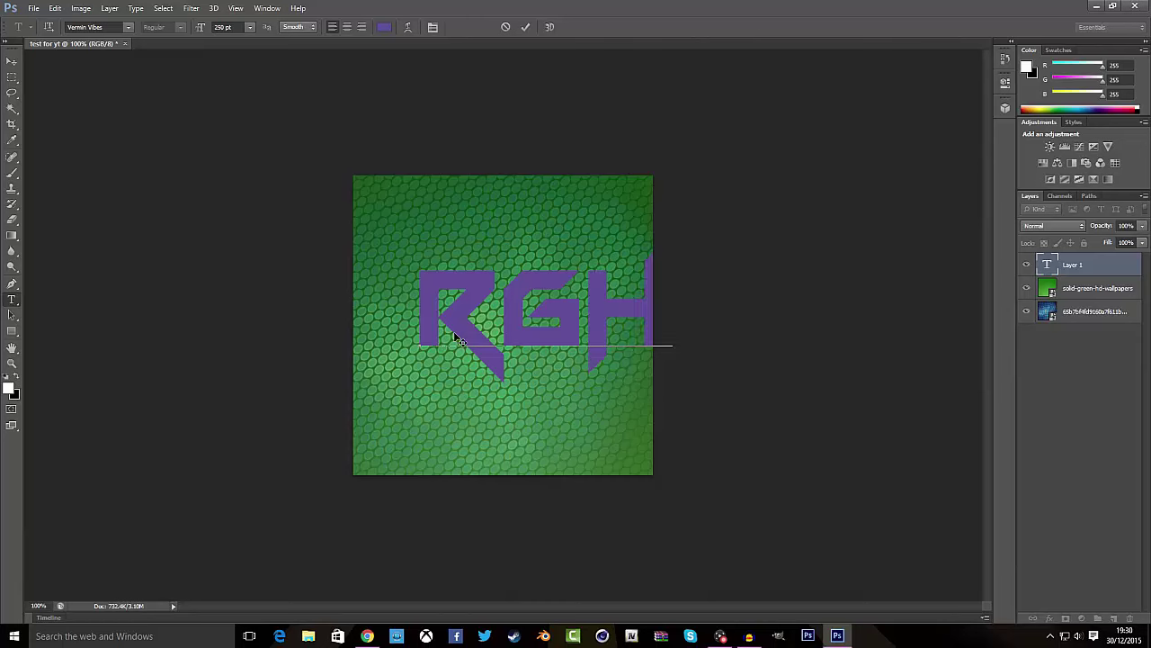
# Select all of the RGH text and enlarge it to 300 pt.
pyautogui.moveTo(654, 316); pyautogui.dragTo(449, 314)
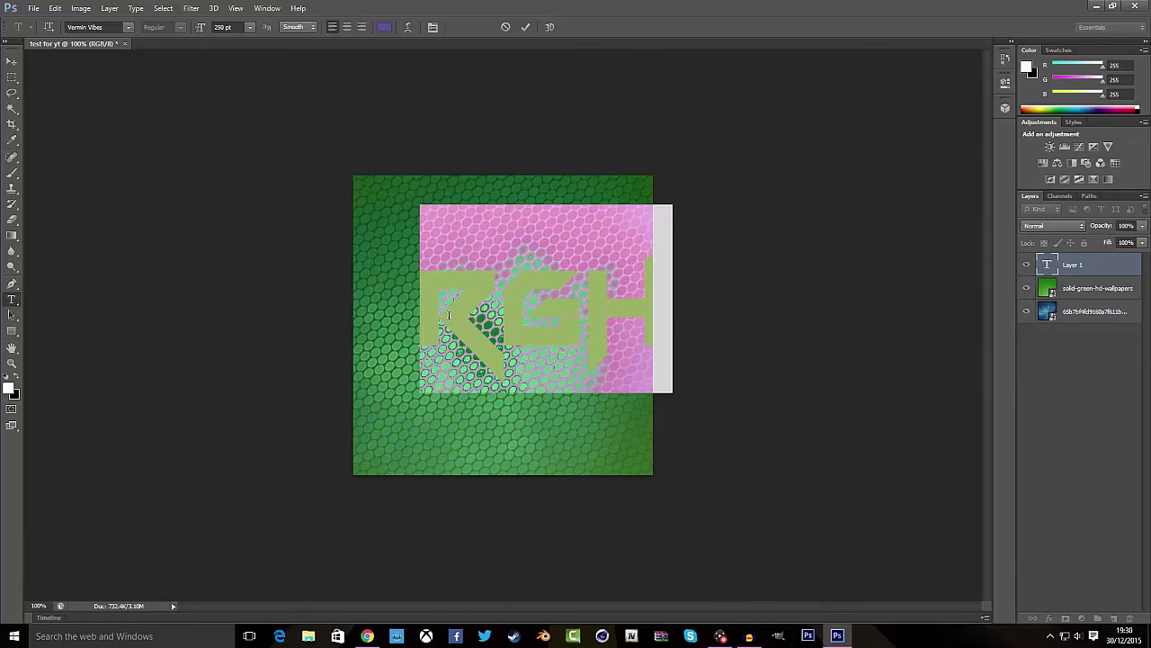
pyautogui.click(223, 27)
pyautogui.press('BackSpace')
pyautogui.press('BackSpace')
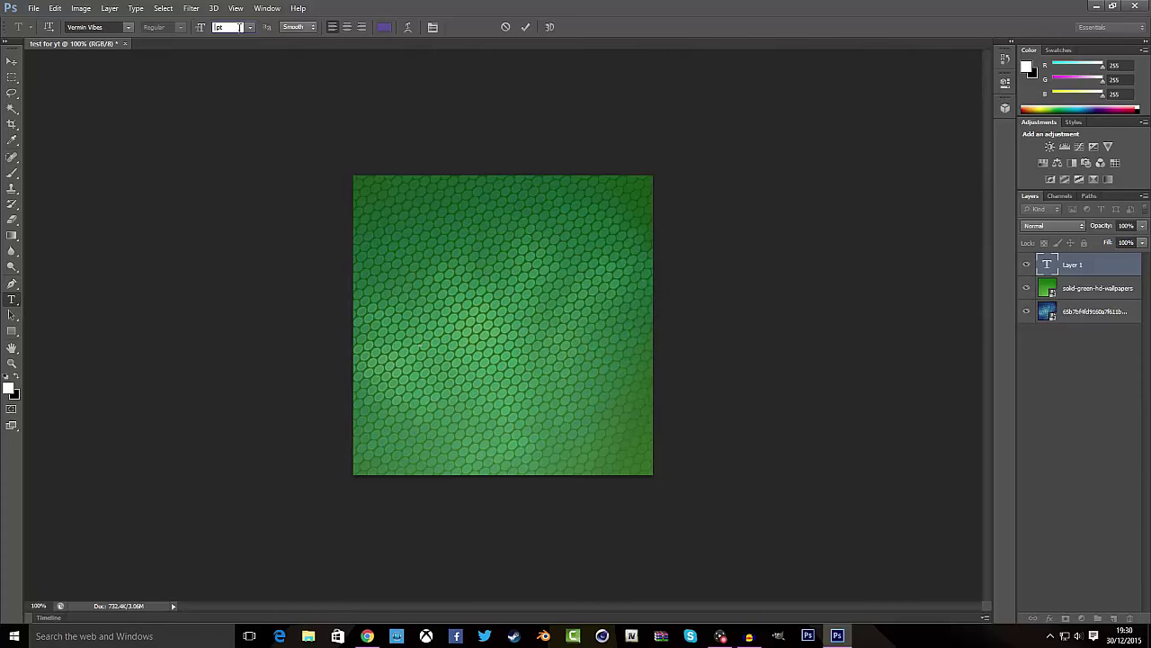
pyautogui.write('300')
pyautogui.press('Return')
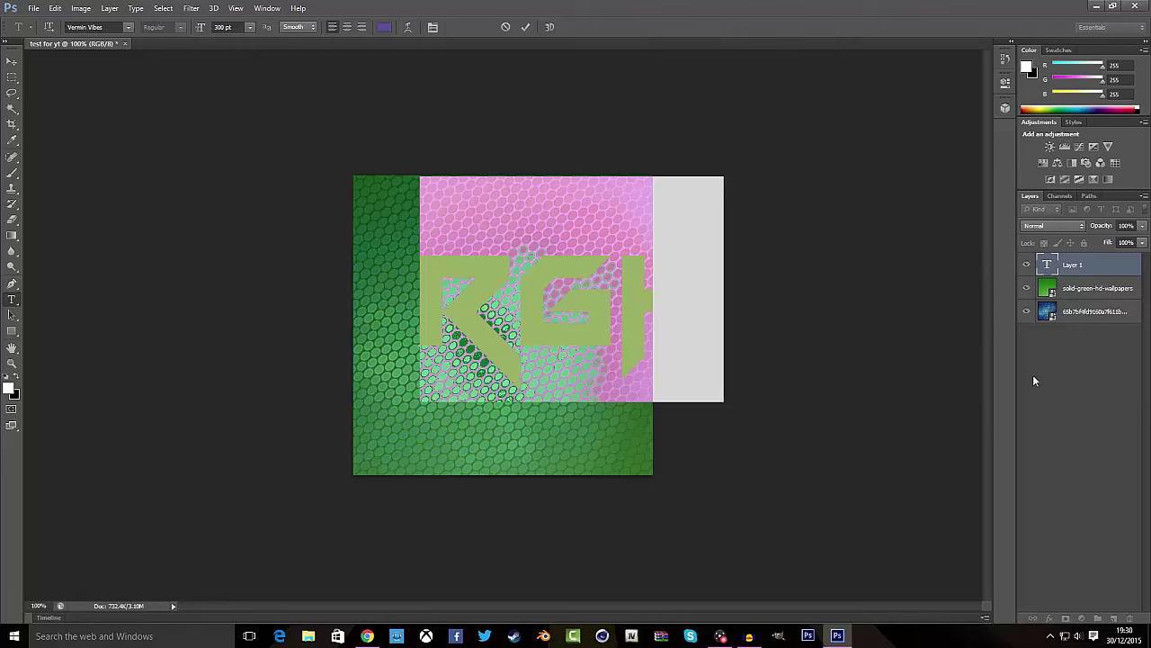
# Move the RGH text fully inside the canvas and align its horizontal and vertical centers to a selection of the whole canvas.
pyautogui.click(12, 61)
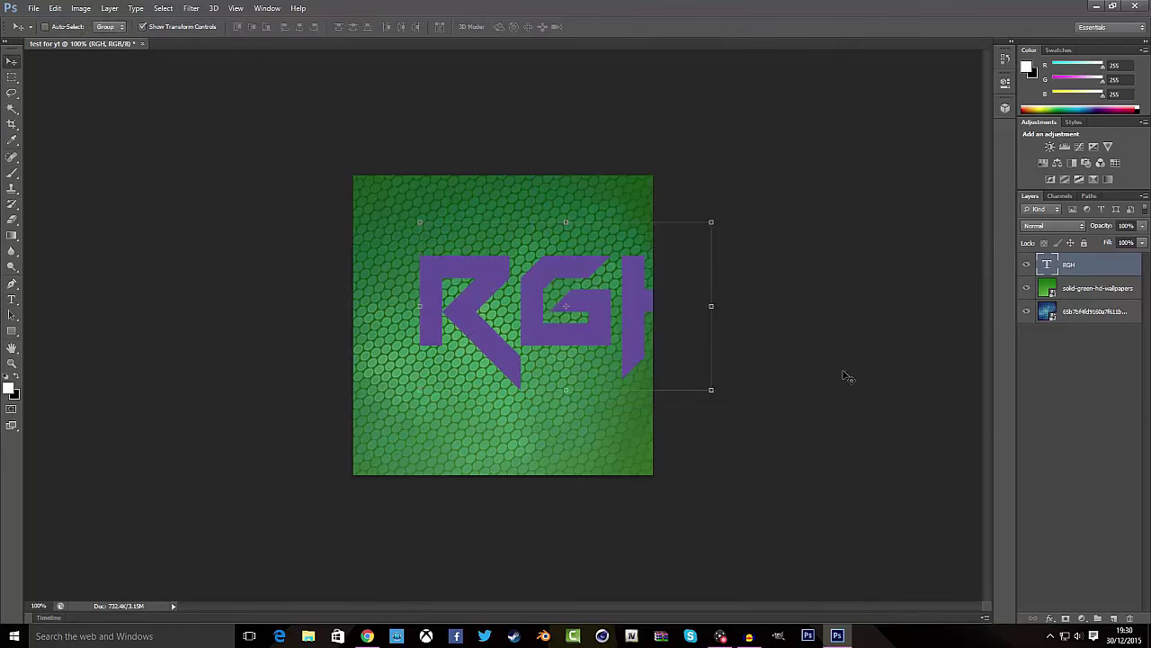
pyautogui.moveTo(540, 321); pyautogui.dragTo(478, 342)
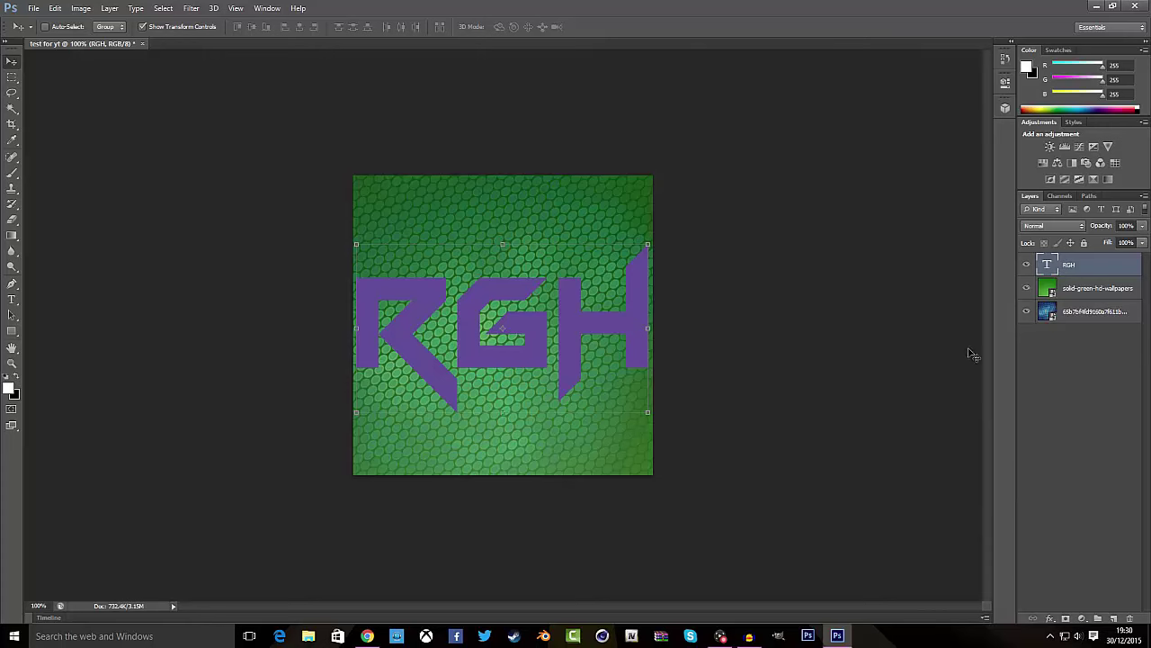
pyautogui.hotkey('ctrl', 'a')
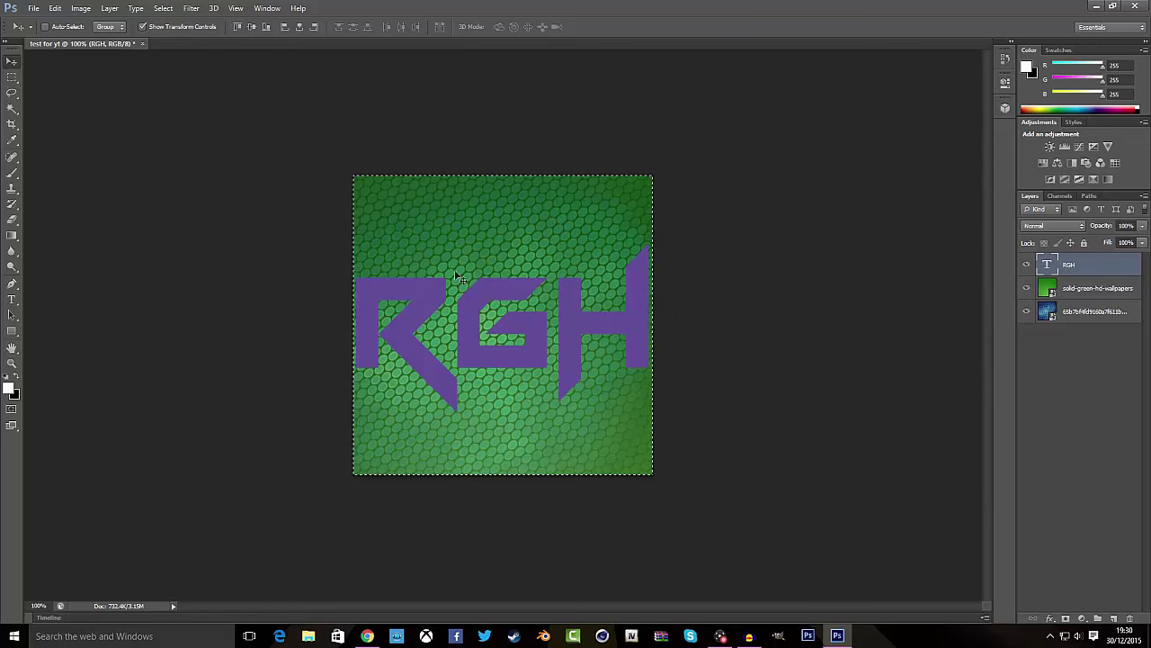
pyautogui.click(110, 8)
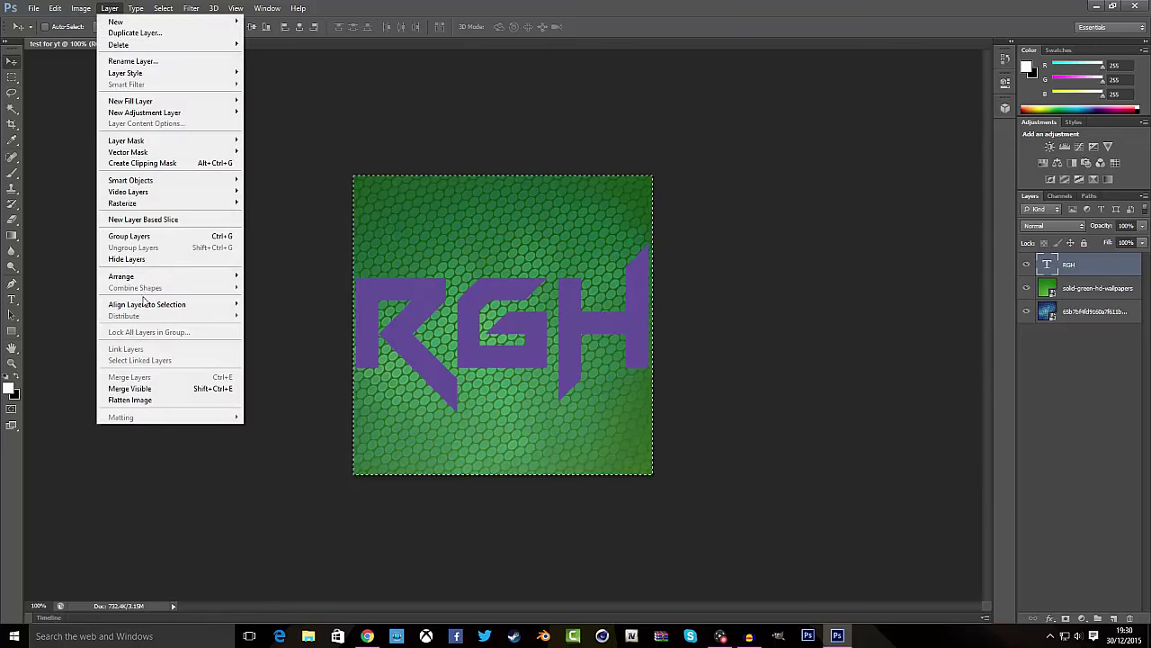
pyautogui.moveTo(150, 306)
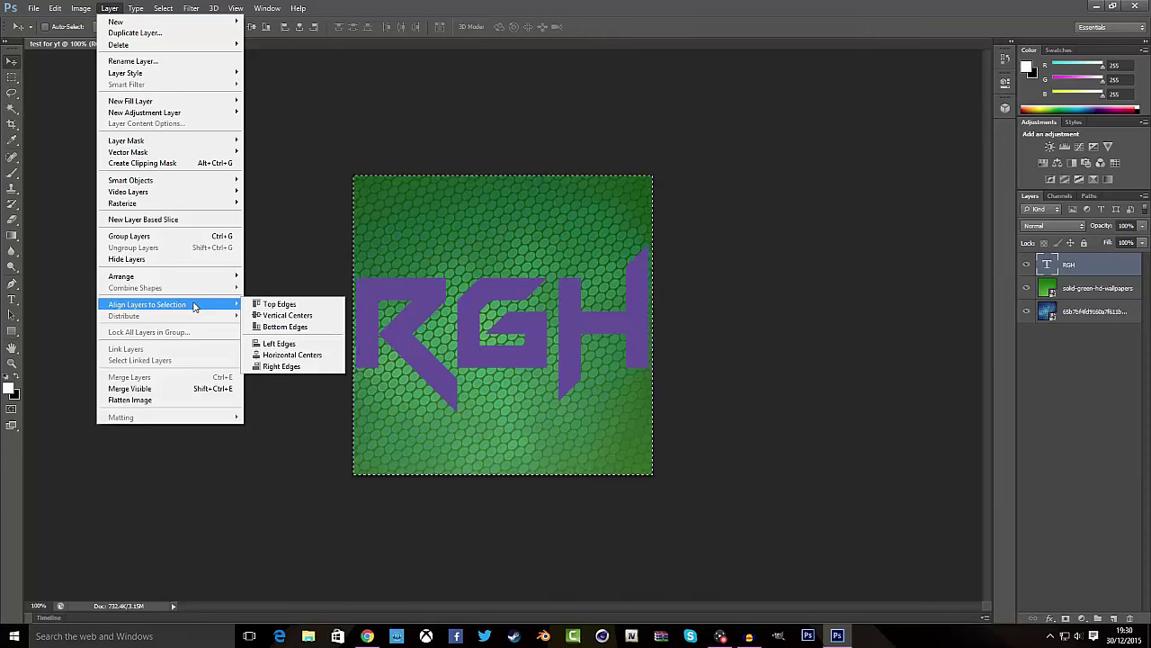
pyautogui.click(316, 357)
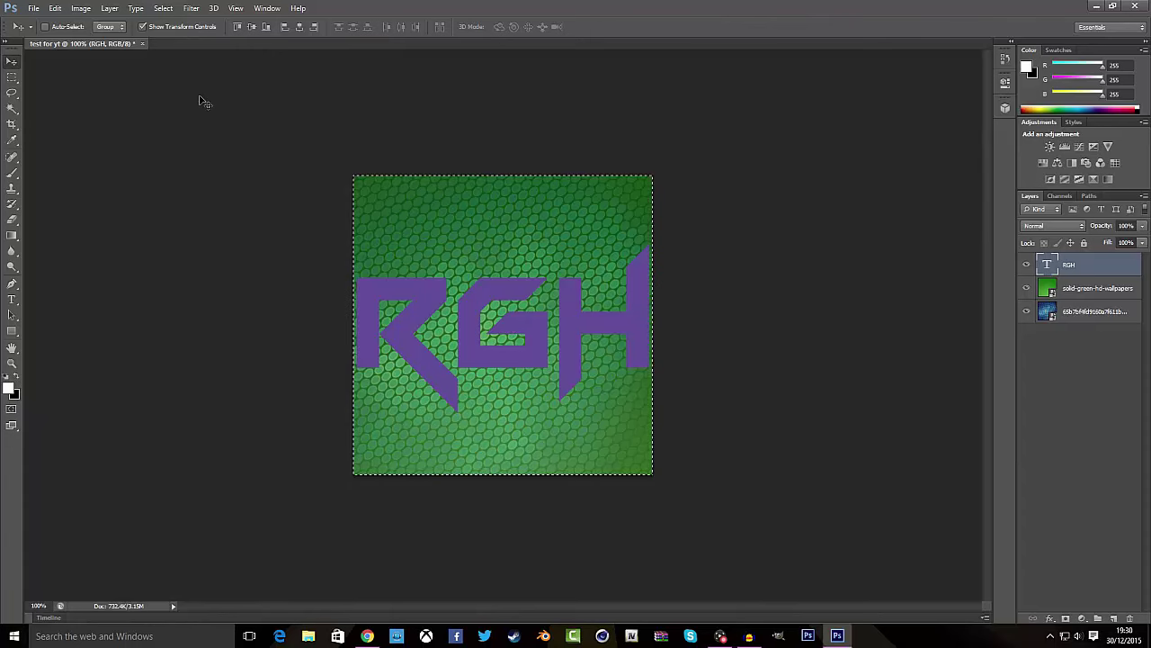
pyautogui.click(106, 9)
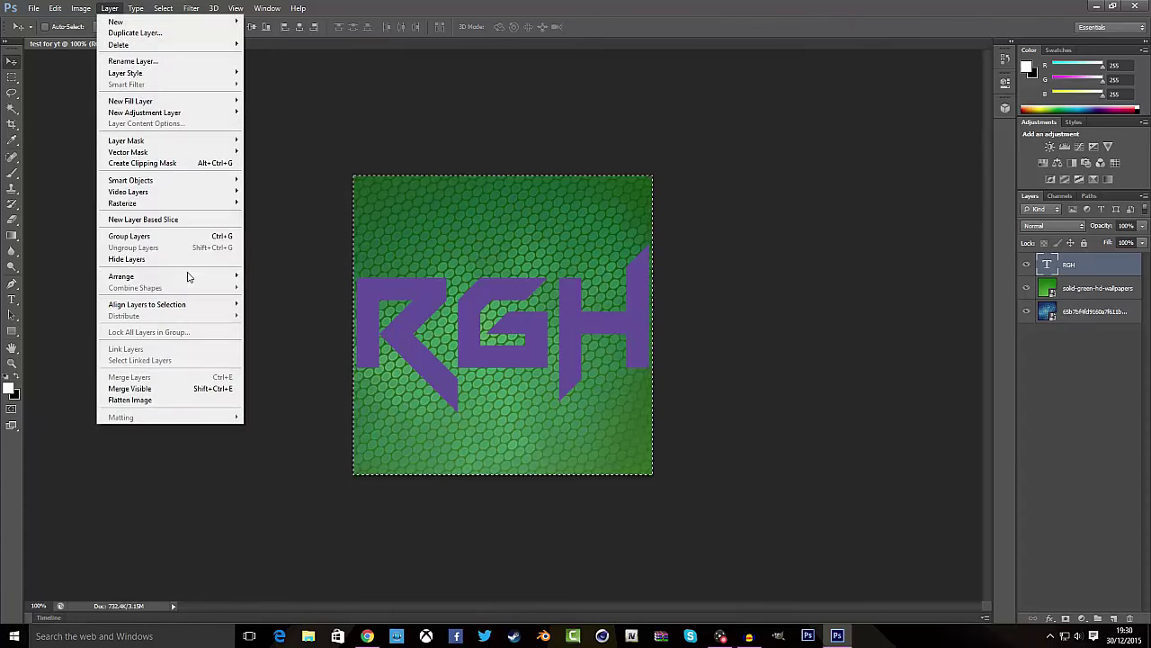
pyautogui.moveTo(211, 310)
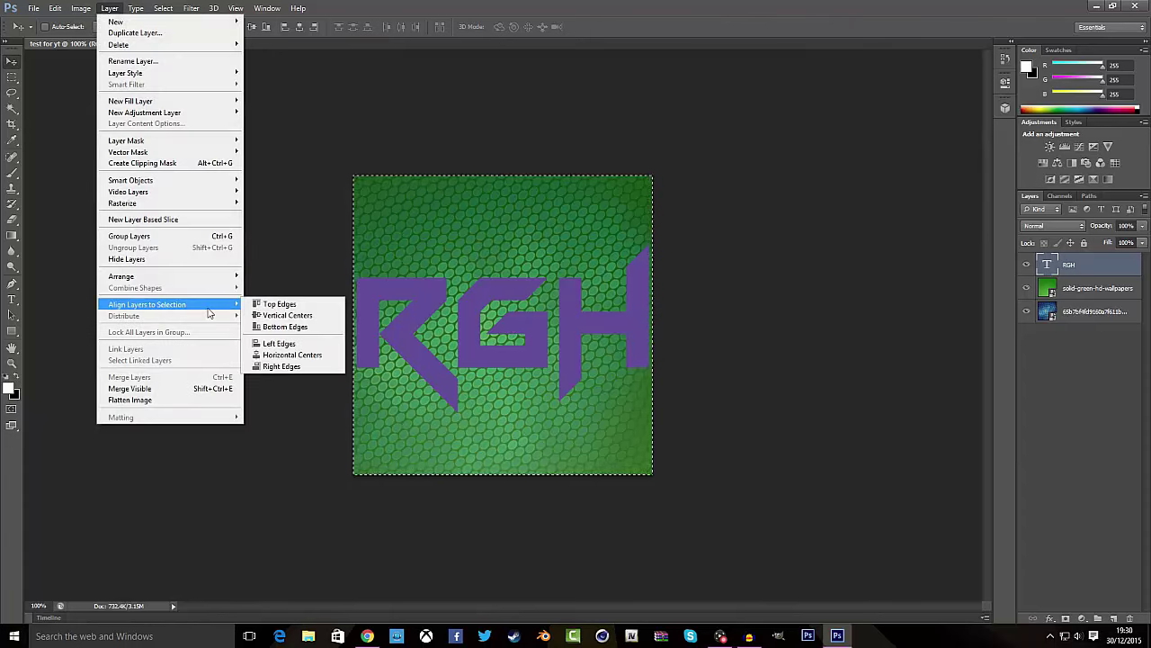
pyautogui.click(312, 317)
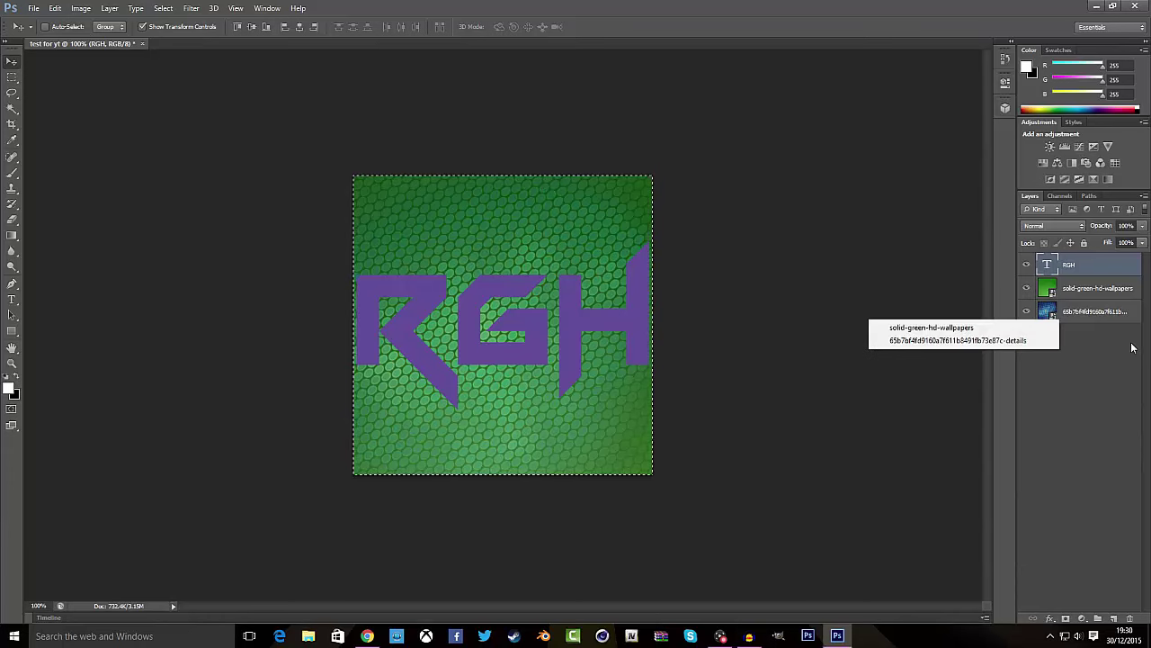
pyautogui.click(1090, 370)
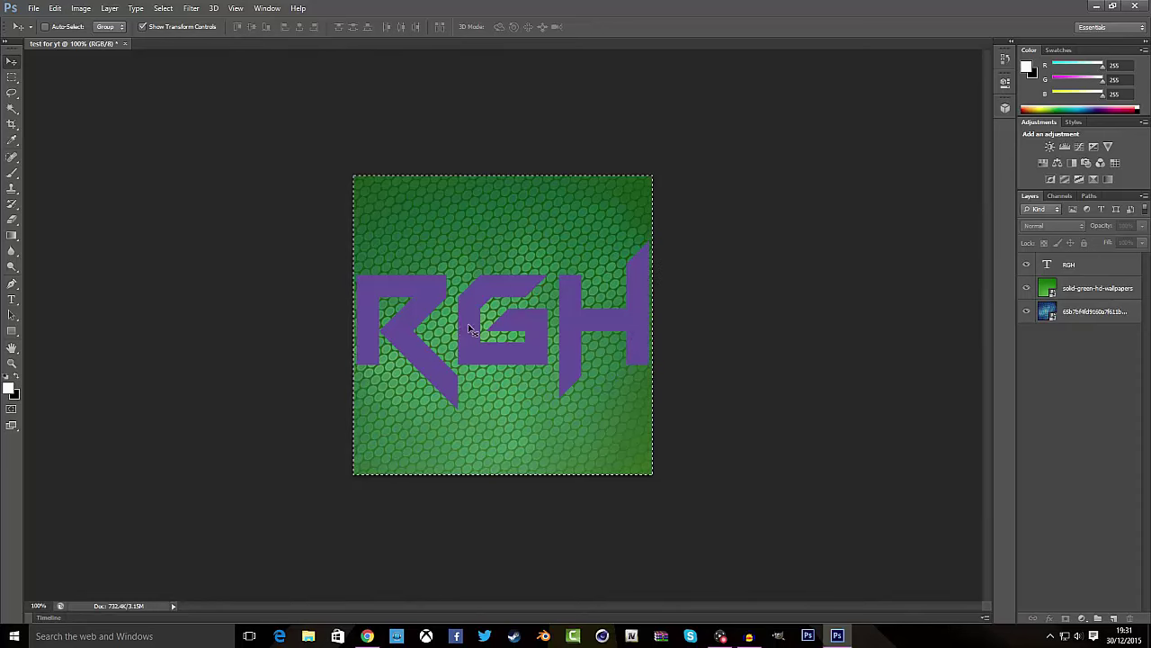
# Give the RGH text layer a white (ffffff) color overlay and a gradient overlay at 10% opacity.
pyautogui.click(1077, 266)
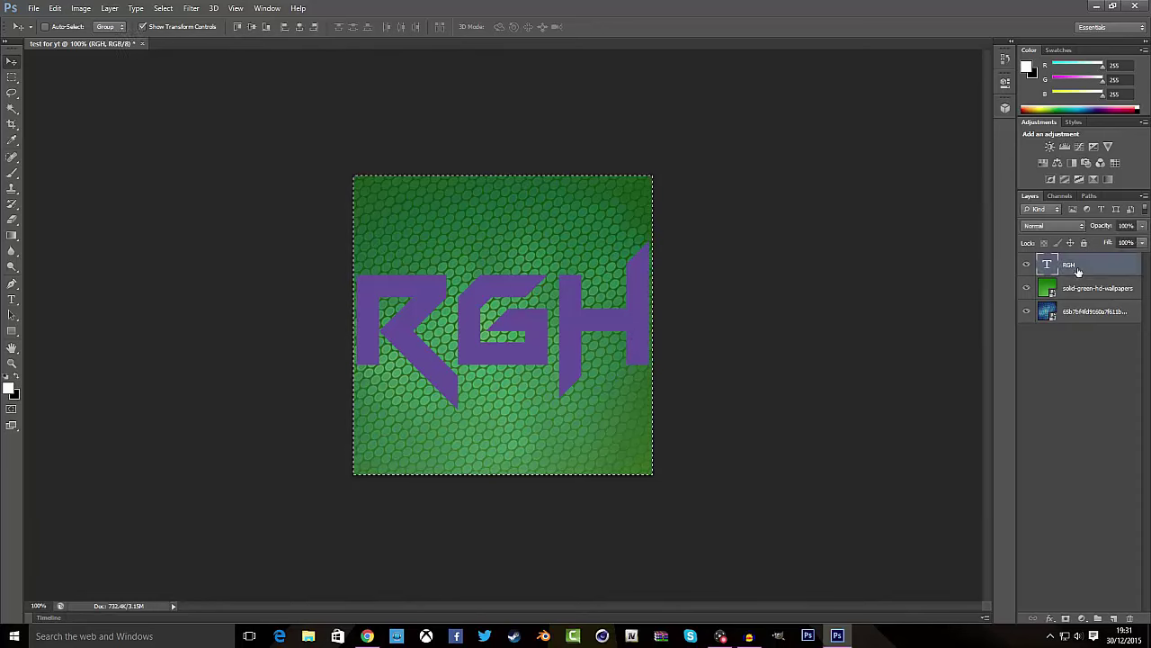
pyautogui.rightClick(1077, 268)
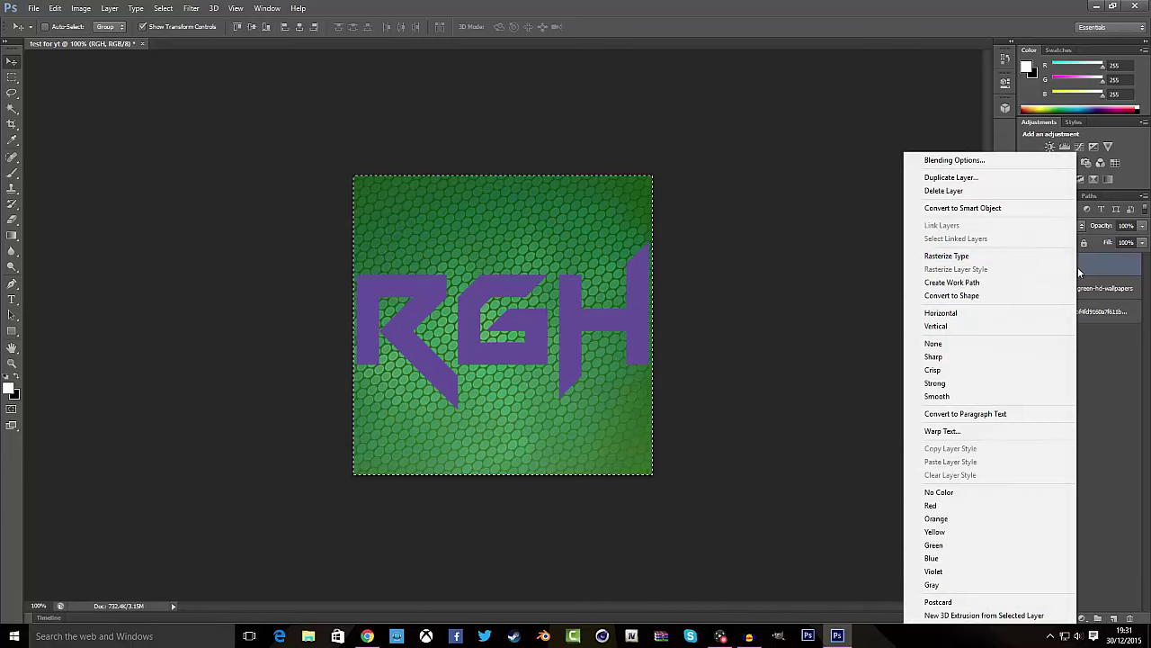
pyautogui.click(993, 162)
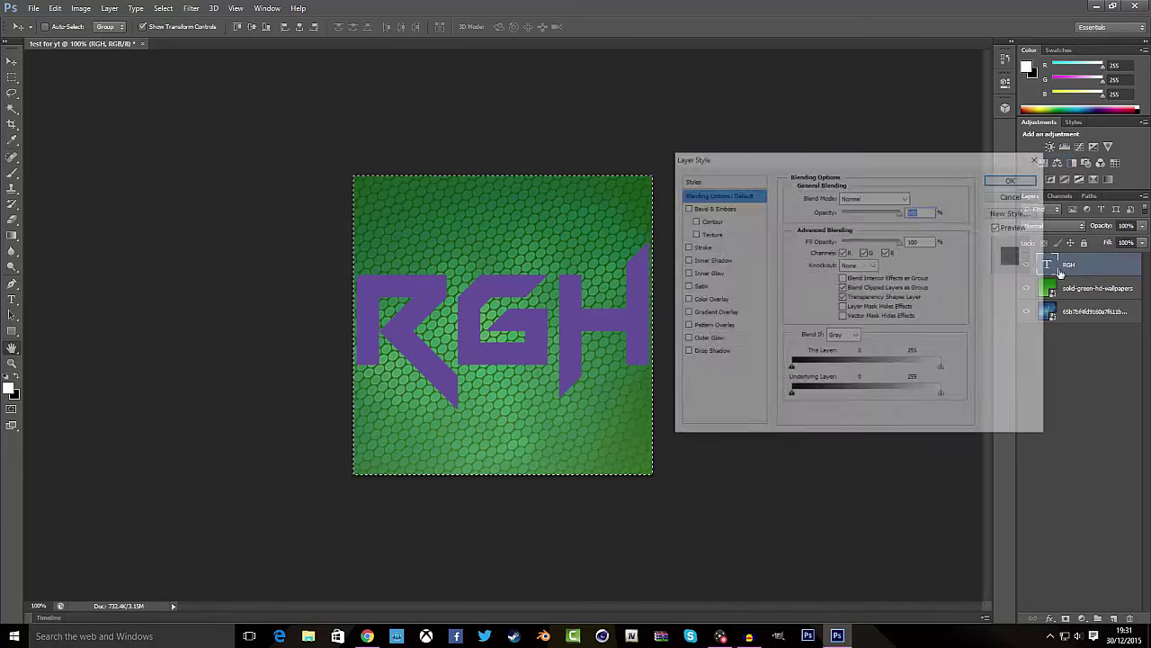
pyautogui.moveTo(842, 159)
pyautogui.mouseDown()
pyautogui.moveTo(800, 146)
pyautogui.moveTo(863, 172)
pyautogui.moveTo(846, 173)
pyautogui.mouseUp()
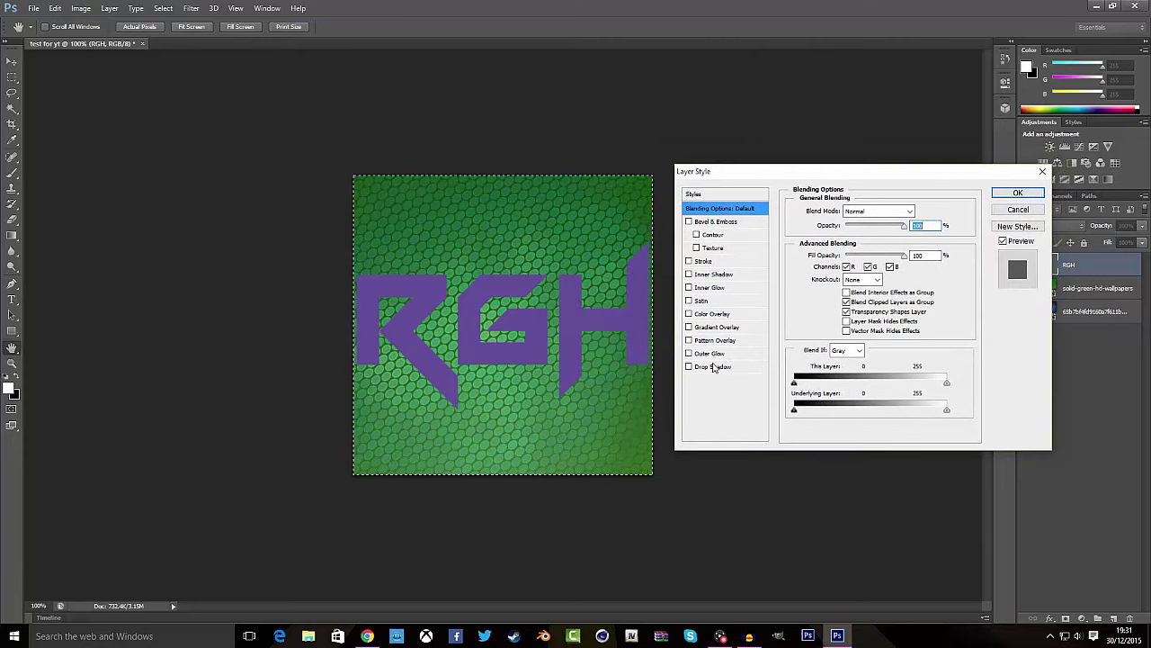
pyautogui.click(689, 314)
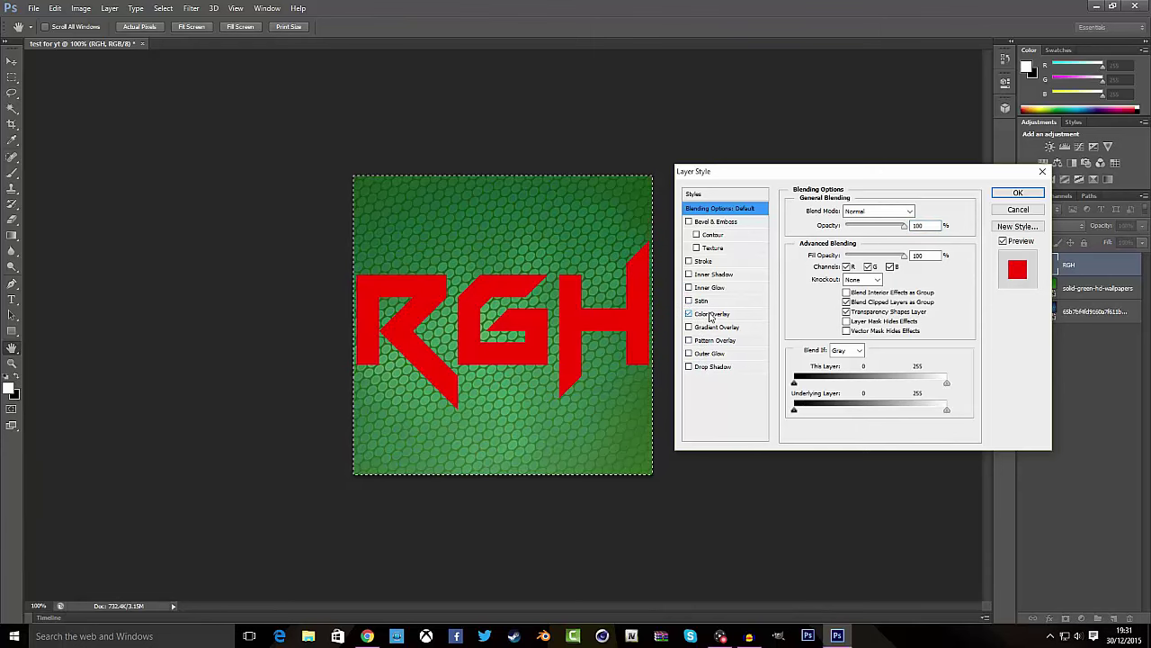
pyautogui.click(710, 317)
pyautogui.click(920, 212)
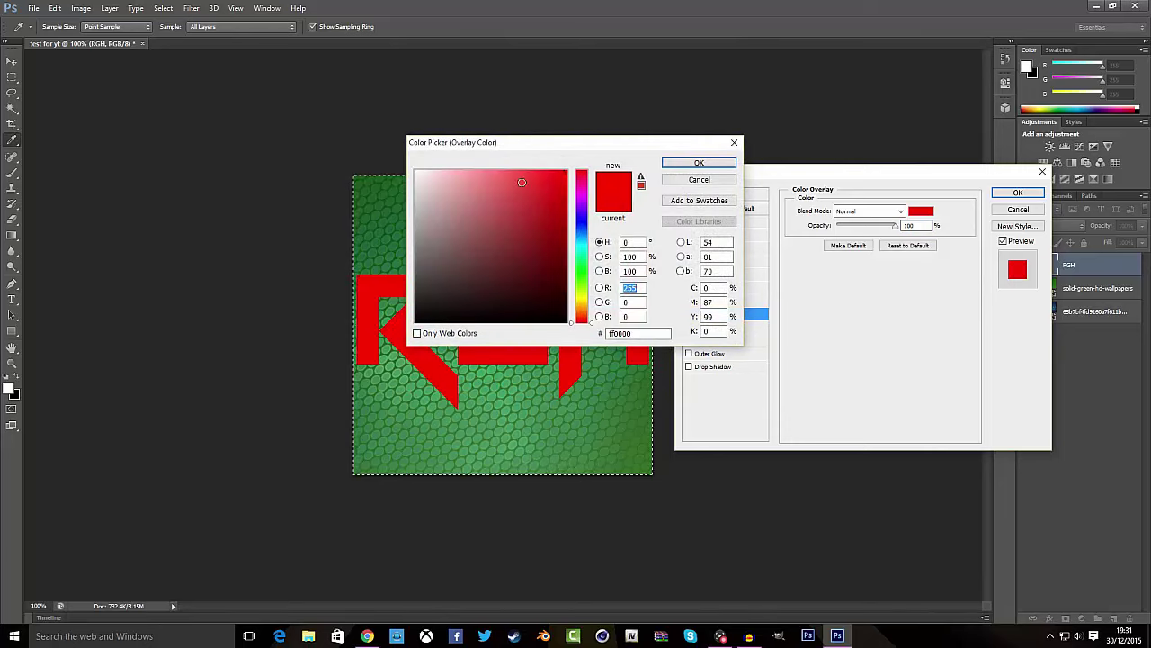
pyautogui.moveTo(467, 172); pyautogui.dragTo(347, 113)
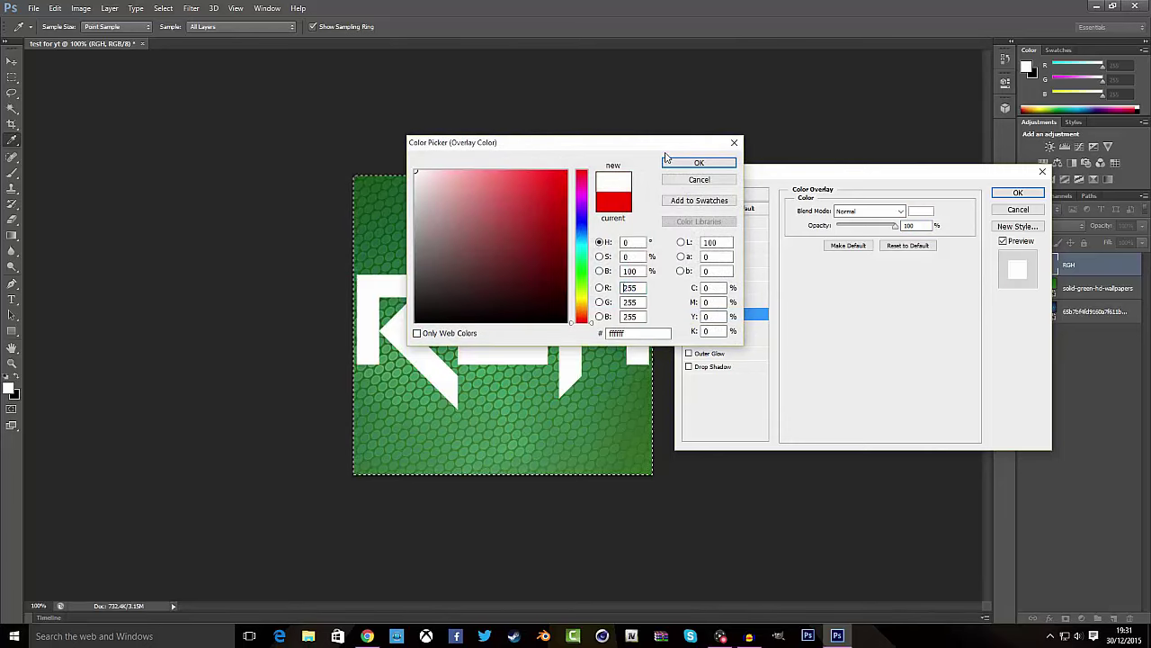
pyautogui.click(697, 163)
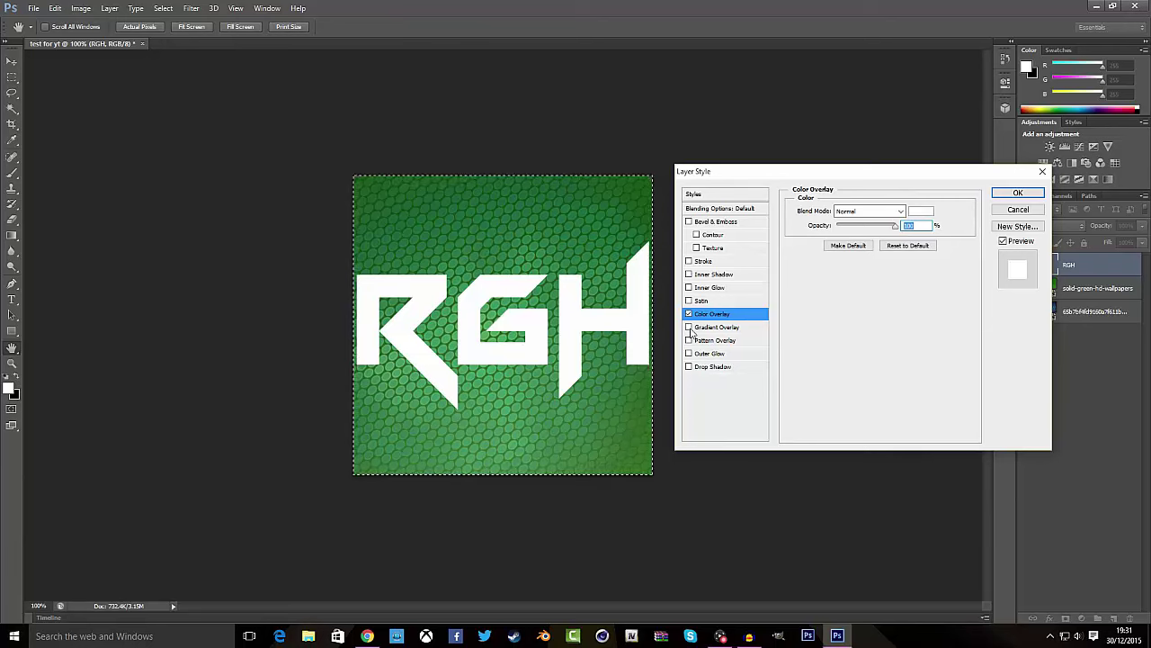
pyautogui.click(715, 327)
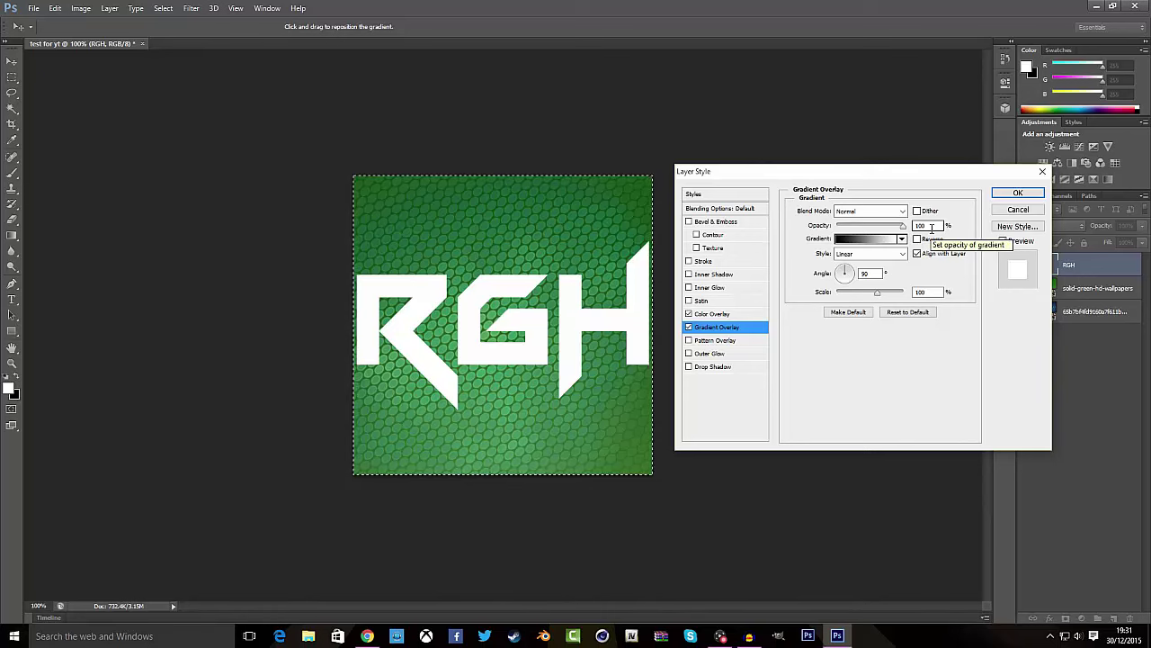
pyautogui.press('BackSpace')
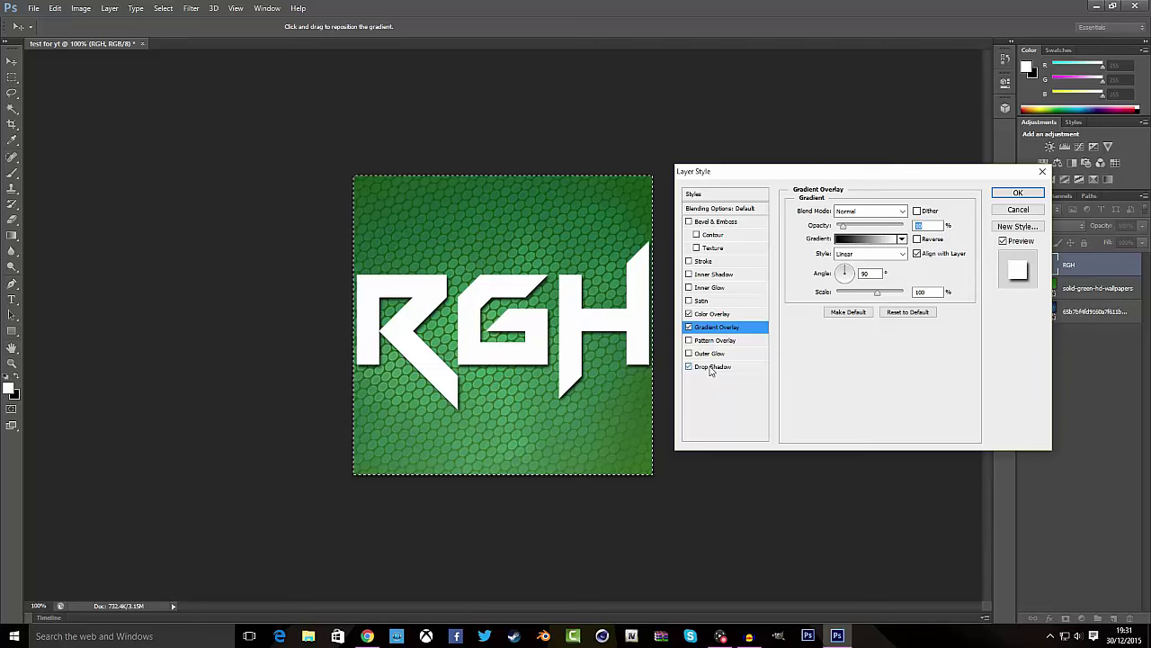
# Add a drop shadow to the RGH text with 100% opacity, 0 px distance, 33% spread and 33 px size.
pyautogui.click(712, 367)
pyautogui.moveTo(915, 226); pyautogui.dragTo(852, 221)
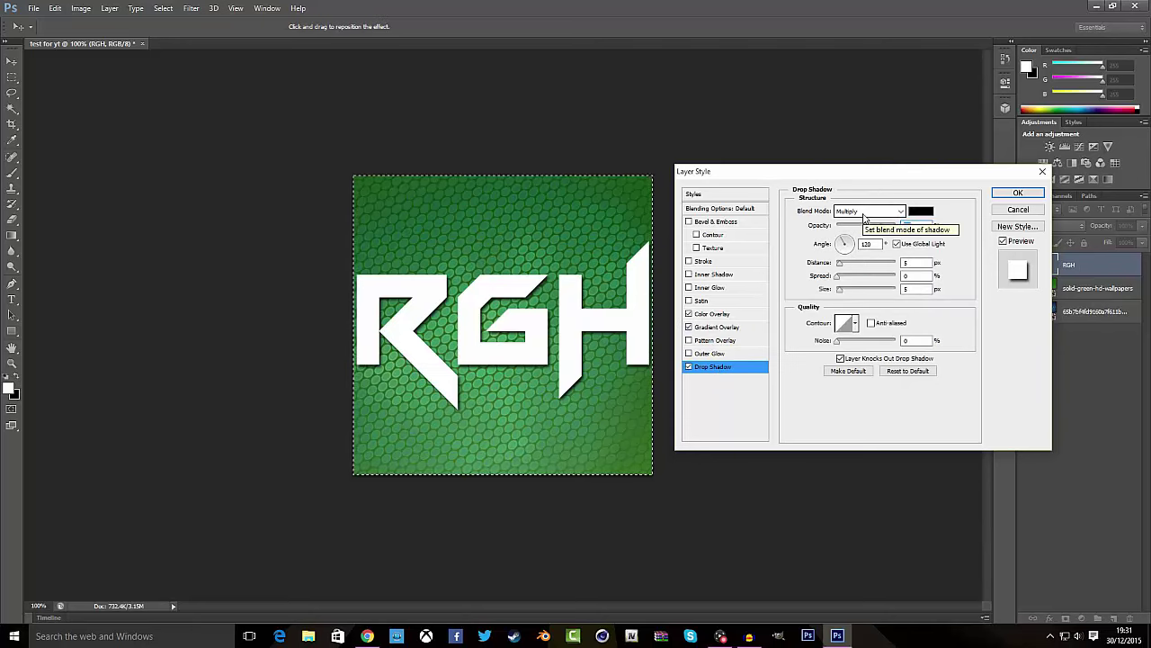
pyautogui.write('100')
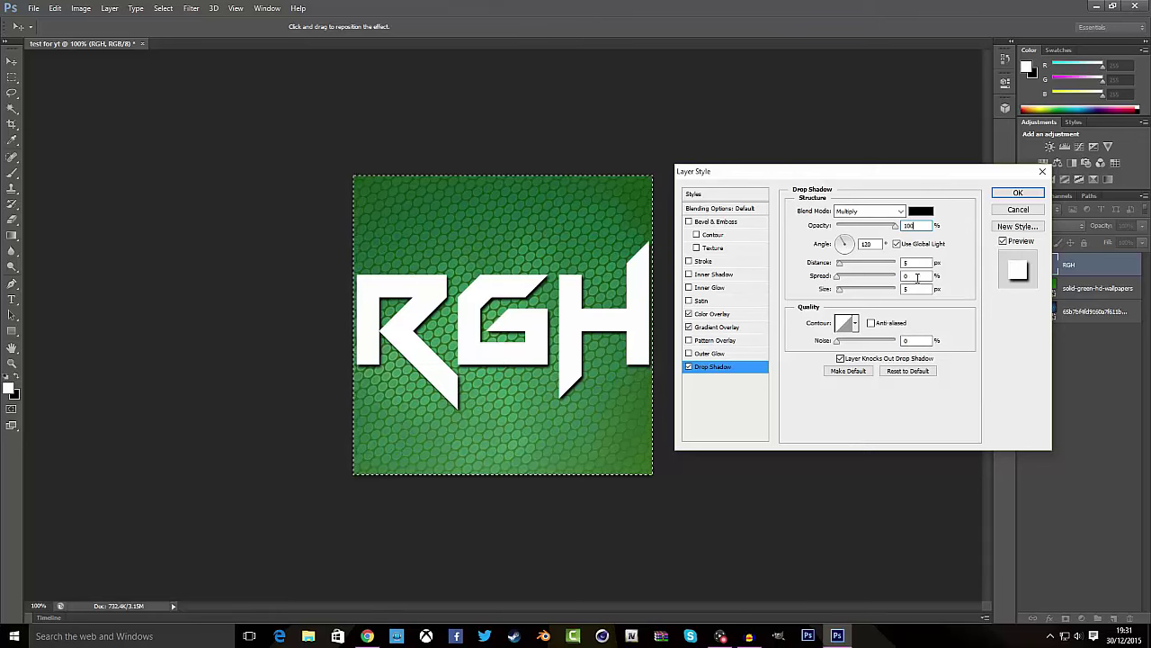
pyautogui.moveTo(904, 262); pyautogui.dragTo(871, 274)
pyautogui.write('0')
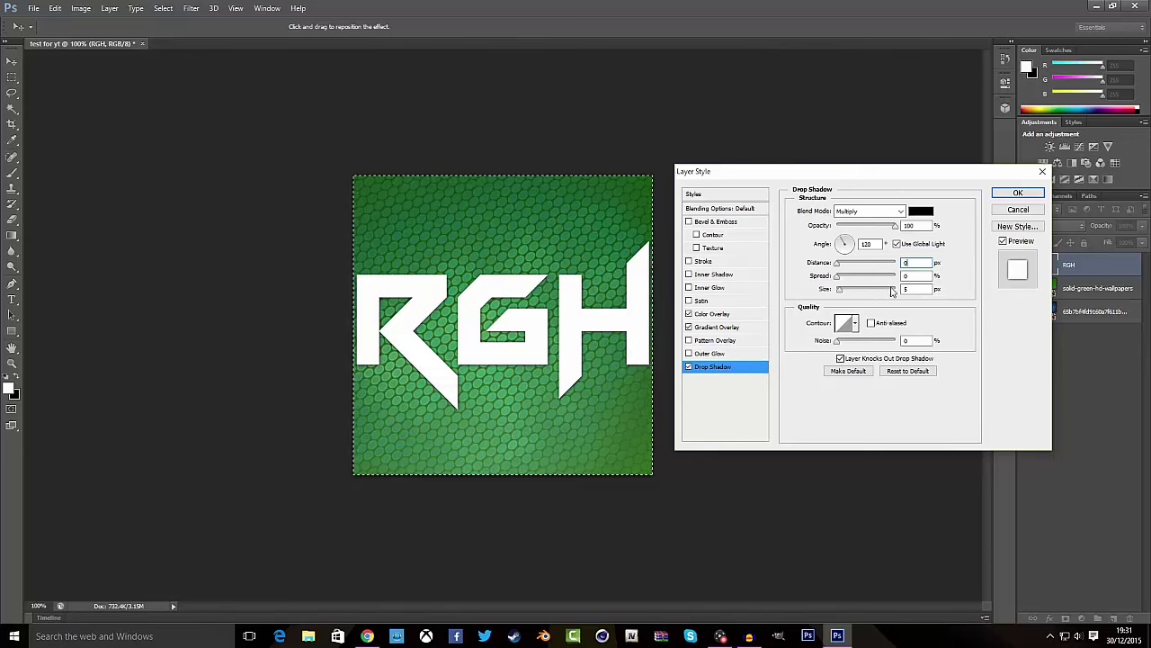
pyautogui.click(928, 277)
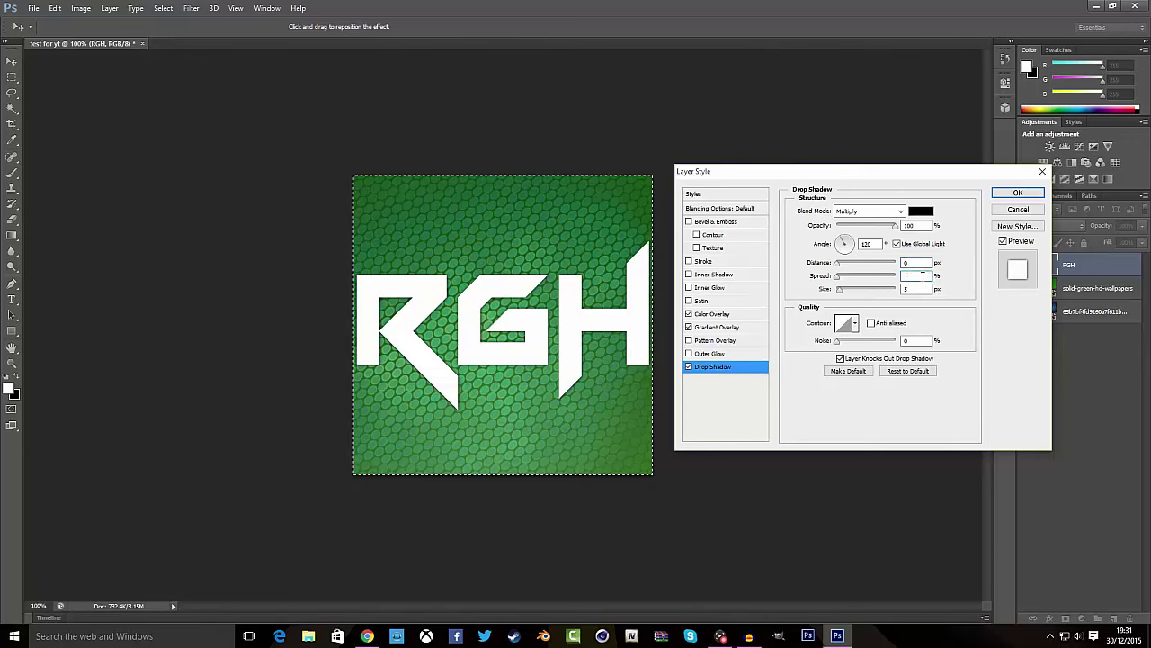
pyautogui.write('33')
pyautogui.click(922, 289)
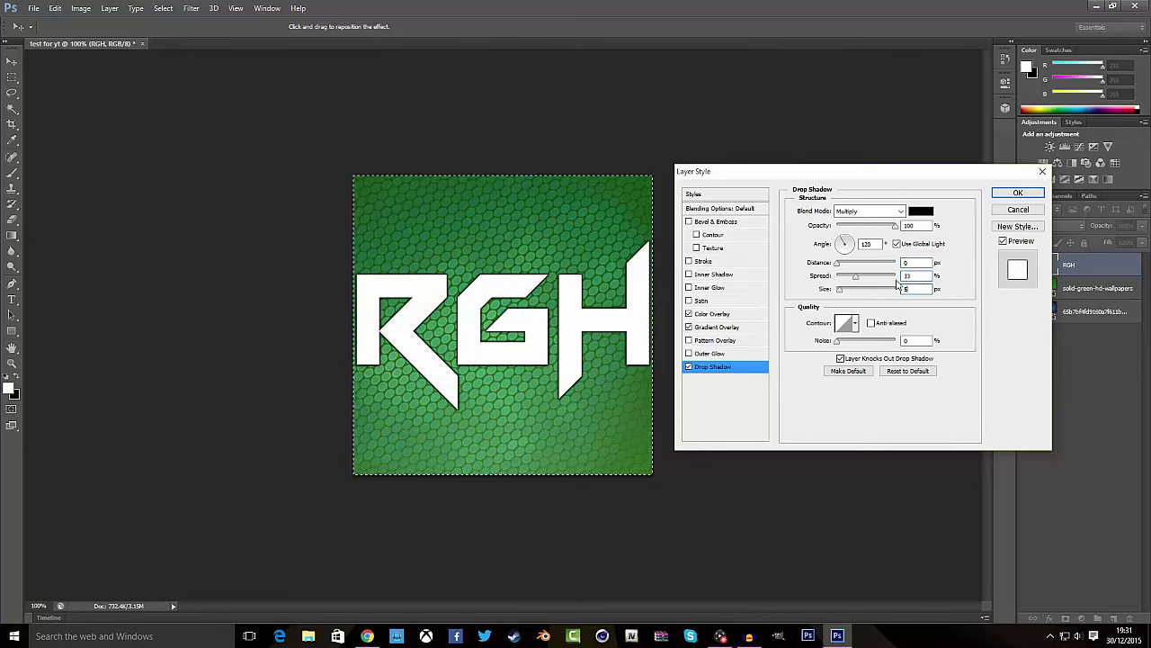
pyautogui.press('BackSpace')
pyautogui.write('33')
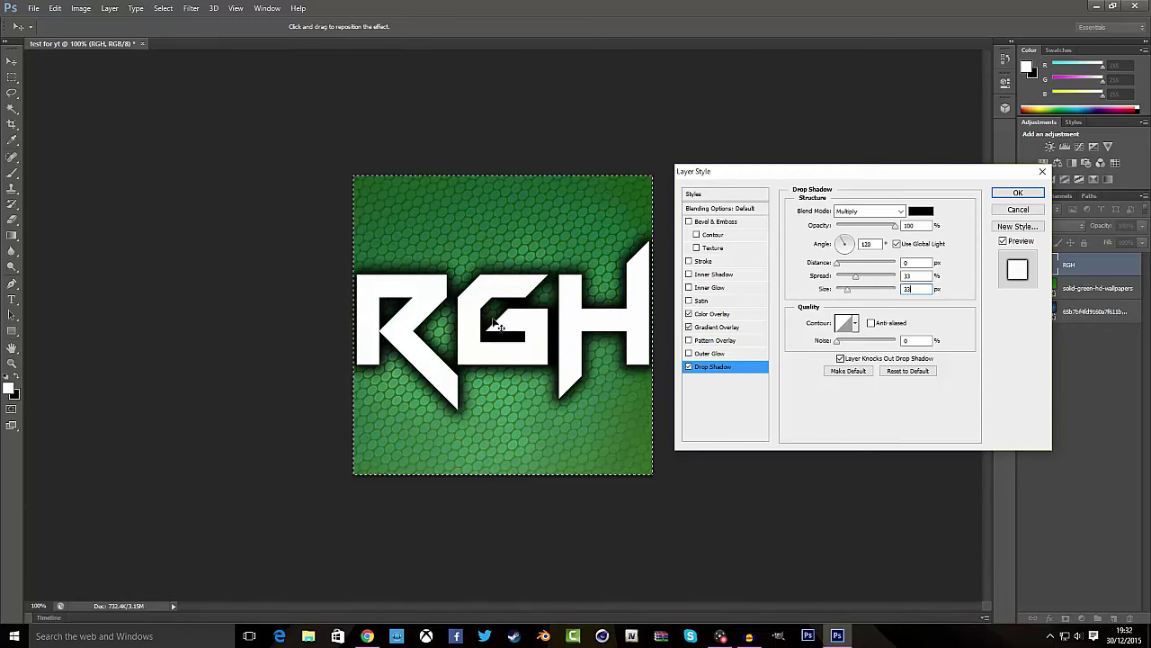
# Strengthen the drop shadow by setting its spread to 44% and its size to 44 px.
pyautogui.moveTo(924, 276); pyautogui.dragTo(903, 275)
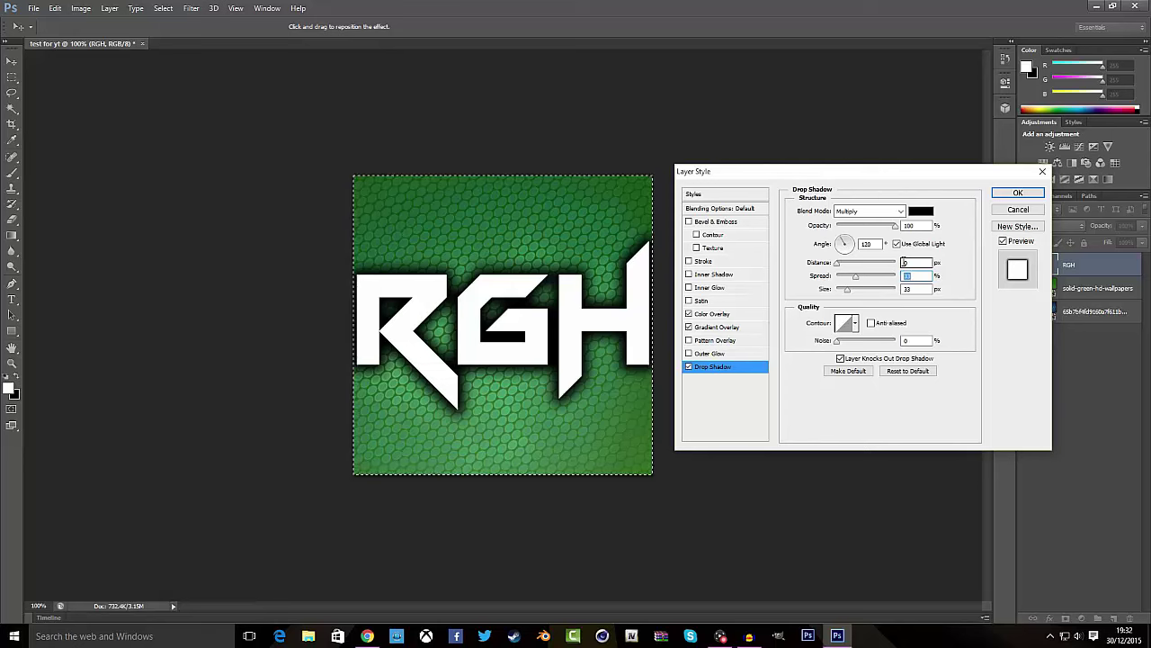
pyautogui.write('44')
pyautogui.doubleClick(915, 289)
pyautogui.write('44')
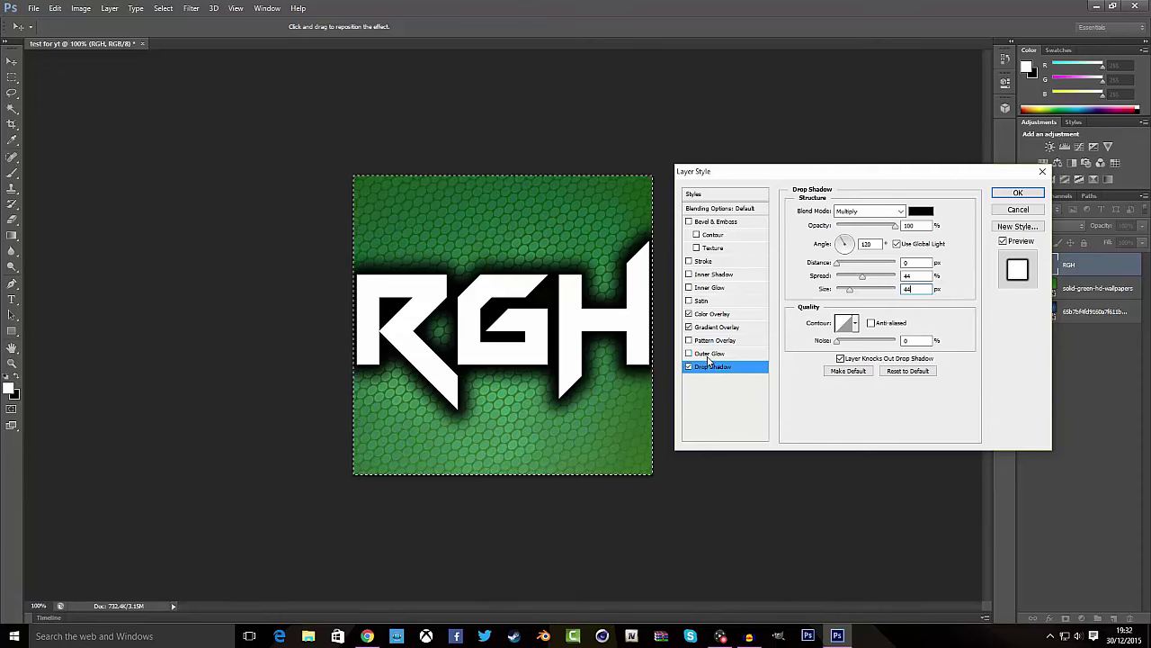
# Add an inner shadow with its default settings to the RGH text, apply the layer style and deselect the canvas.
pyautogui.click(713, 274)
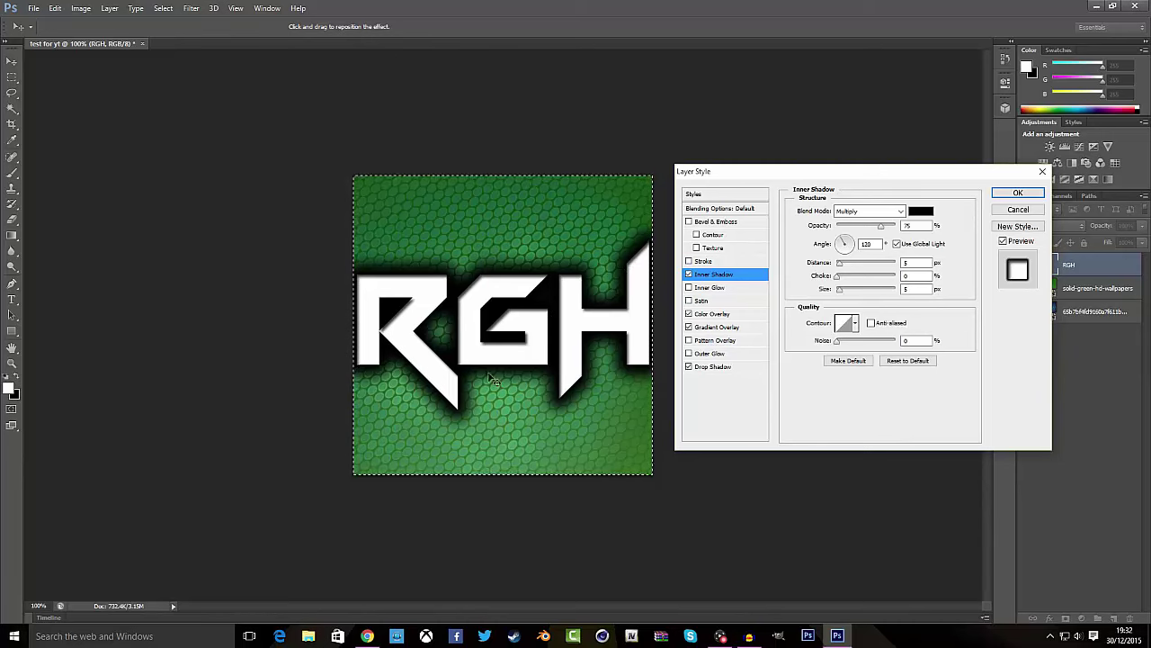
pyautogui.click(1018, 193)
pyautogui.click(1124, 426)
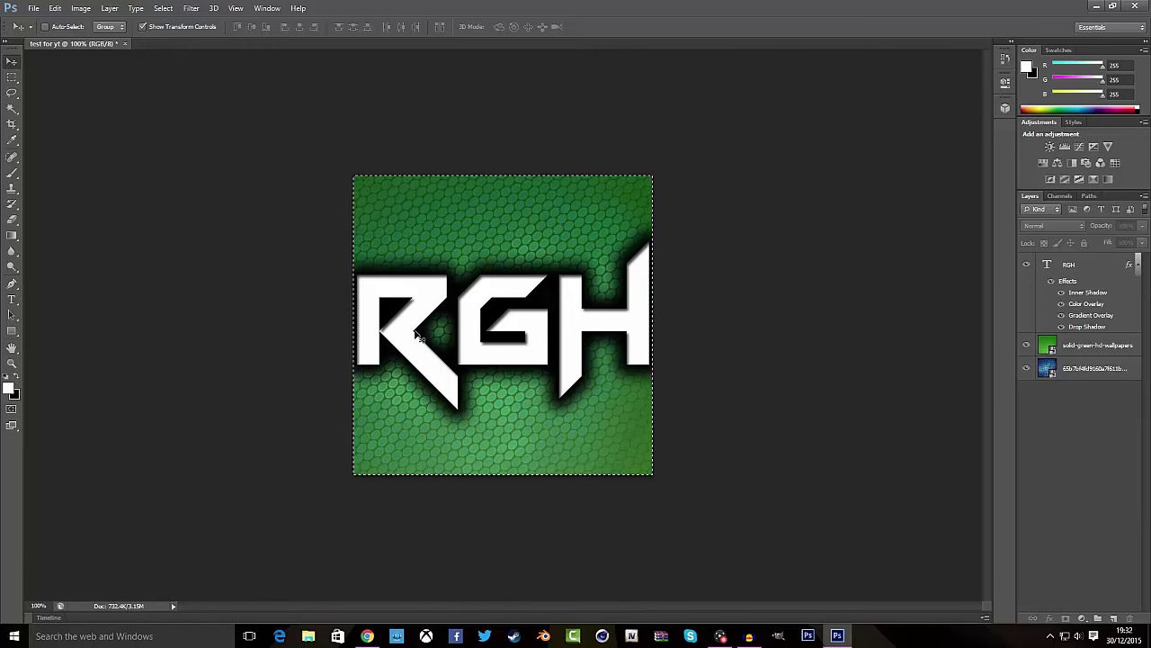
pyautogui.hotkey('ctrl', 'd')
pyautogui.click(11, 304)
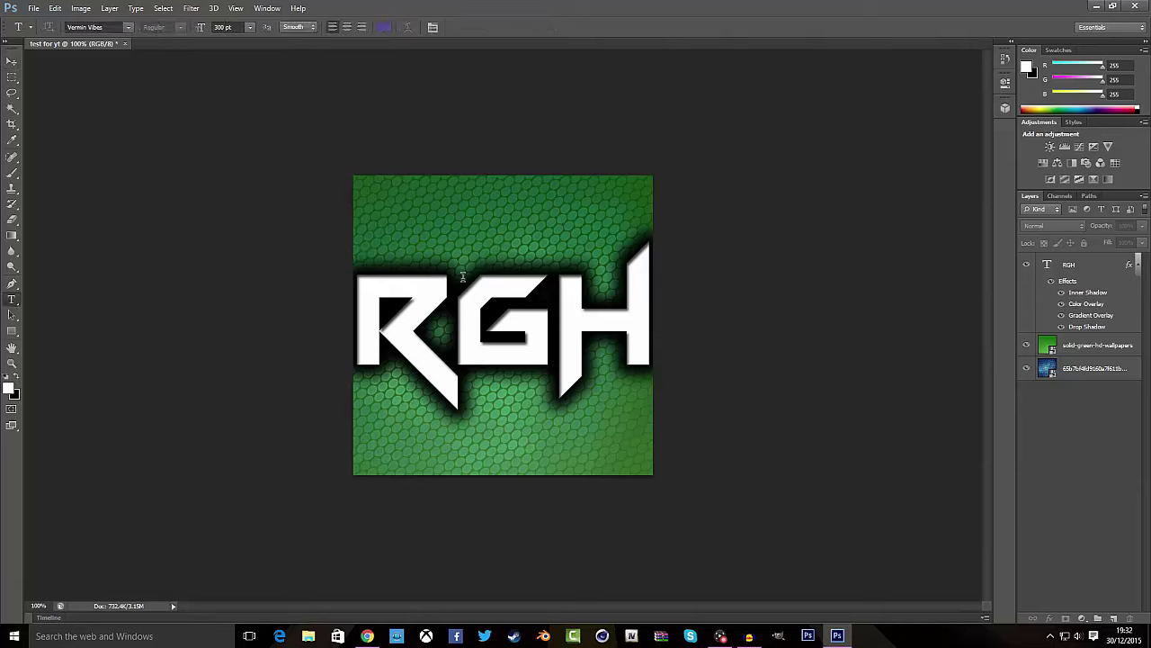
pyautogui.click(432, 217)
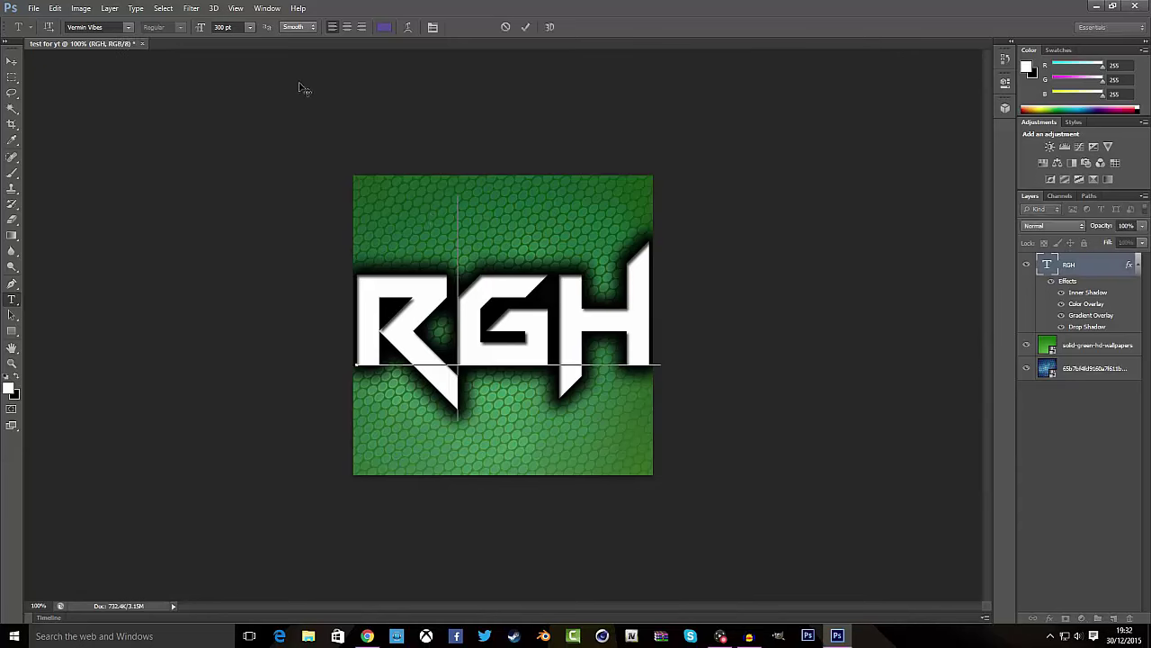
pyautogui.click(223, 28)
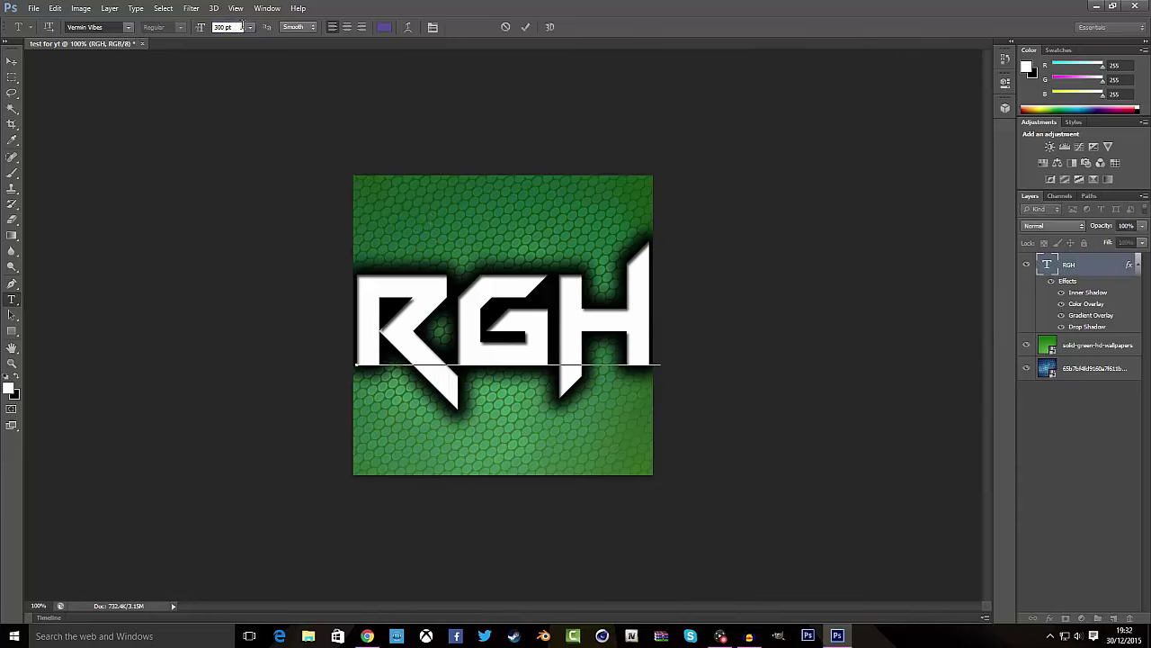
pyautogui.press('BackSpace')
pyautogui.press('BackSpace')
pyautogui.press('Return')
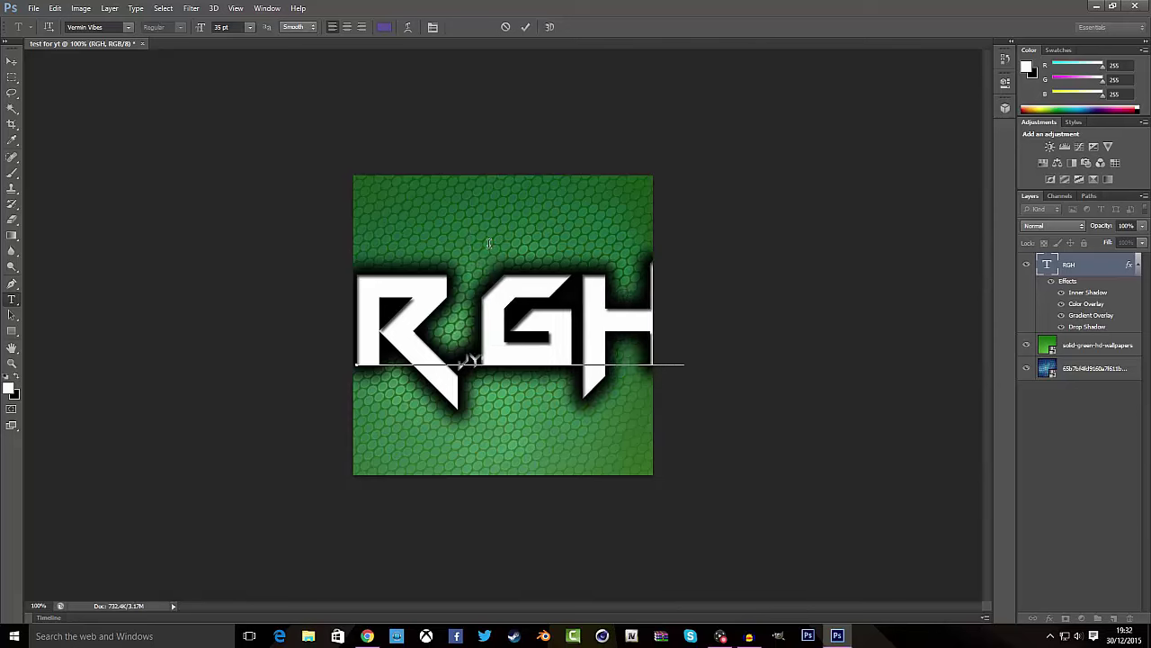
pyautogui.press('BackSpace')
pyautogui.press('BackSpace')
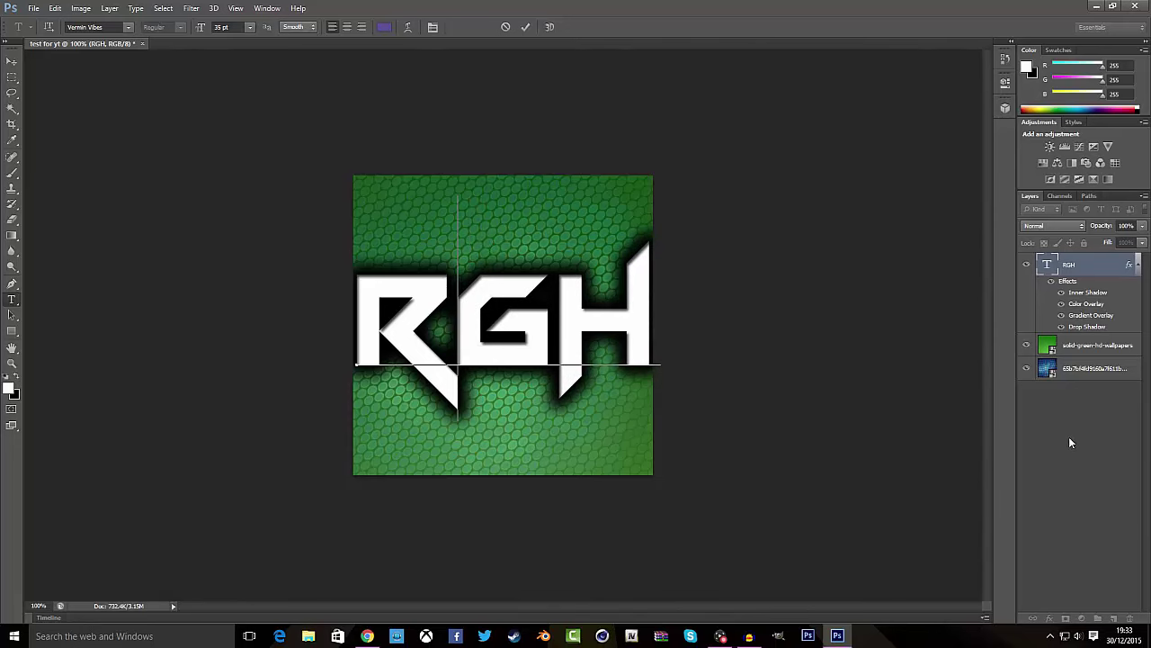
pyautogui.click(1072, 427)
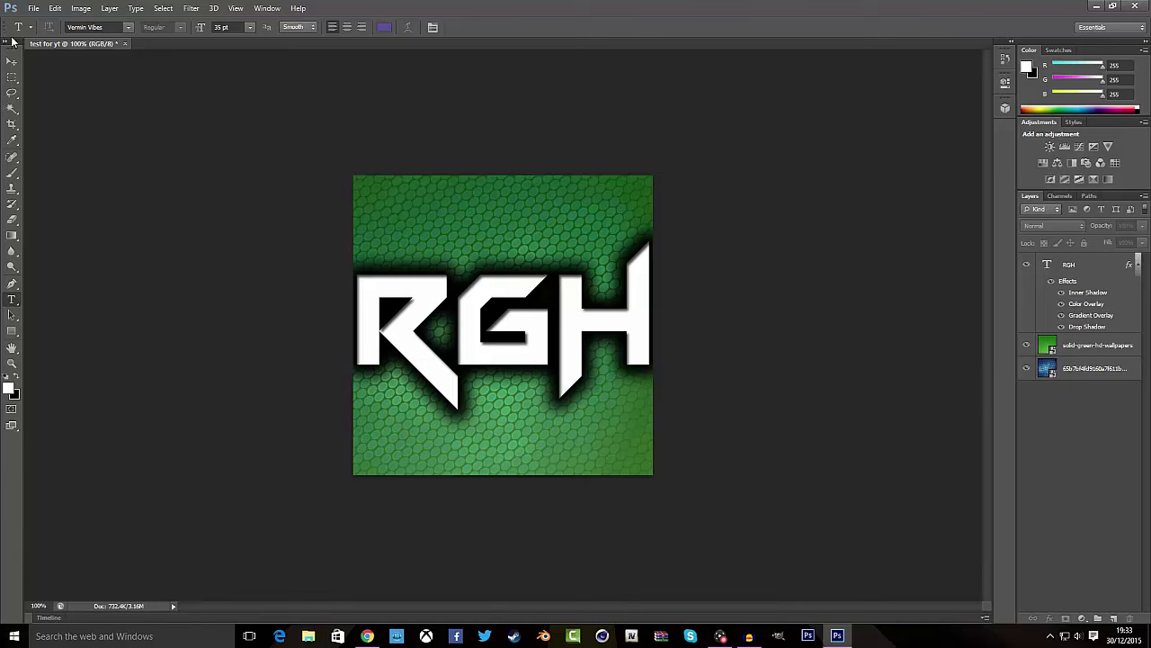
pyautogui.click(11, 60)
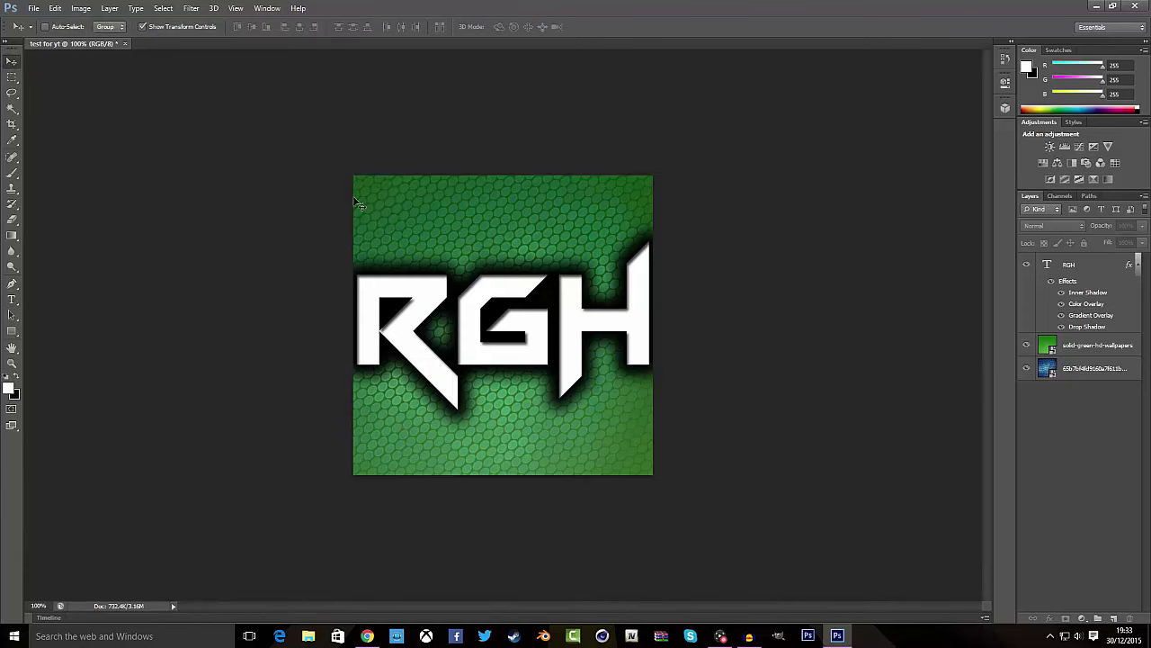
pyautogui.click(12, 299)
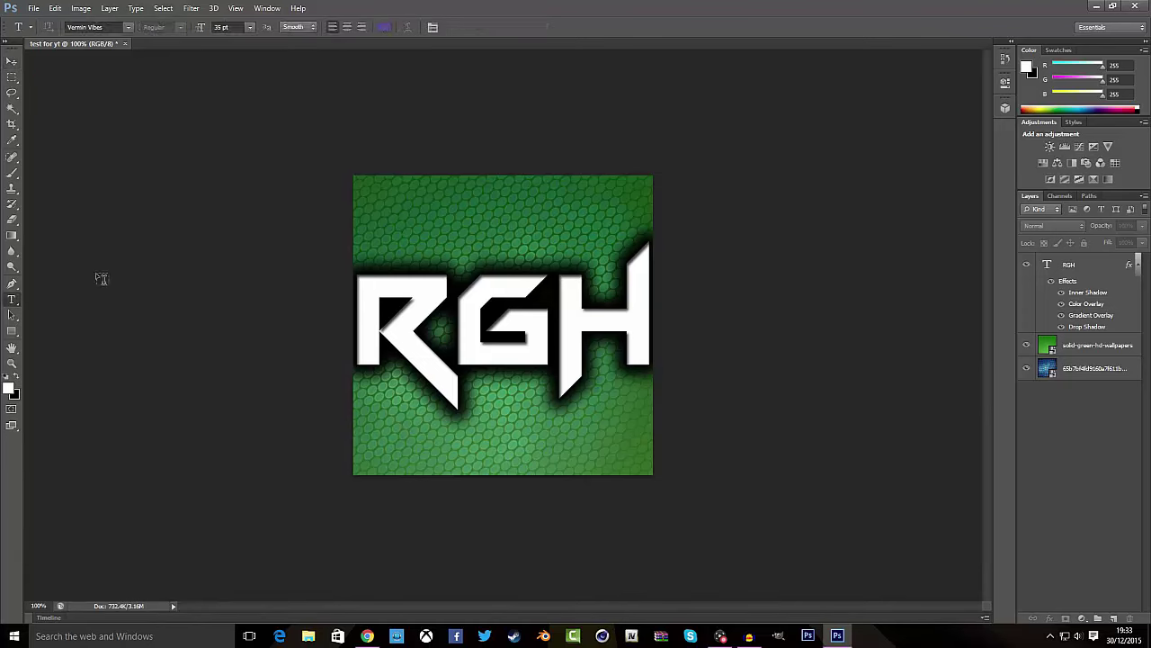
pyautogui.click(455, 201)
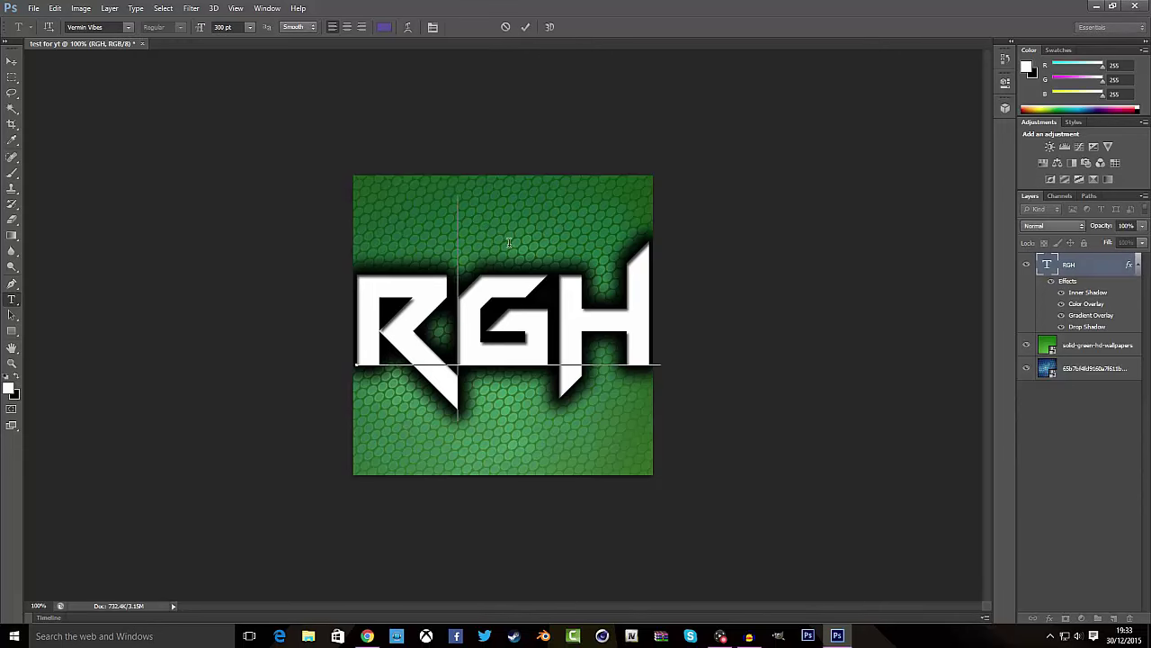
pyautogui.write('t')
pyautogui.press('BackSpace')
pyautogui.press('BackSpace')
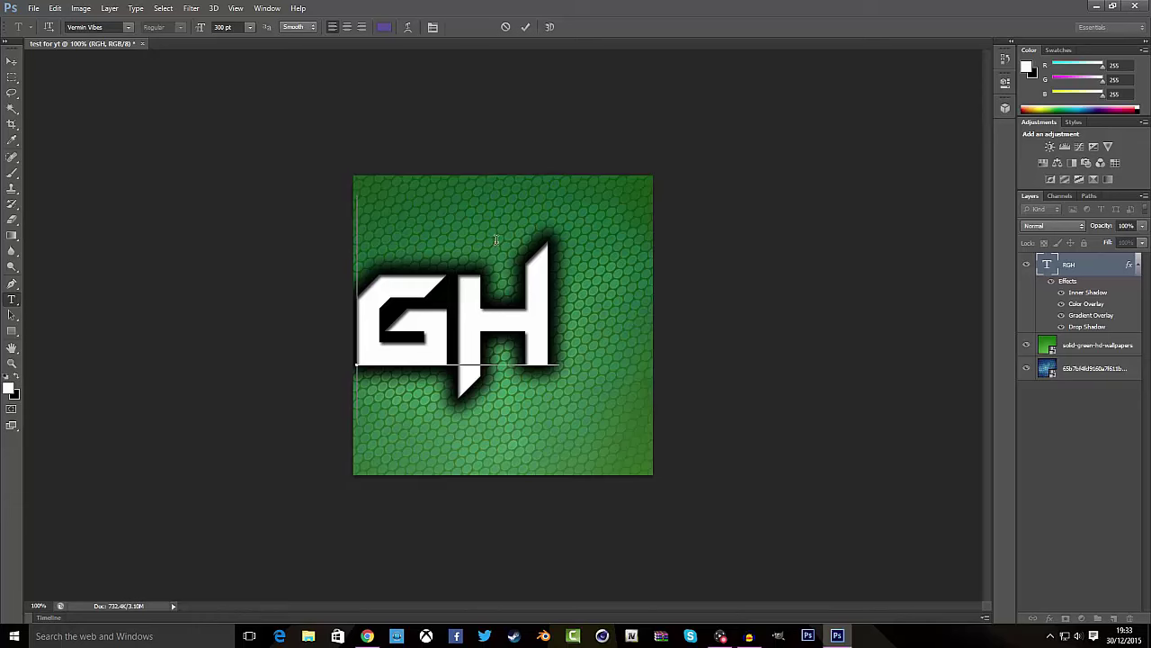
pyautogui.write('R')
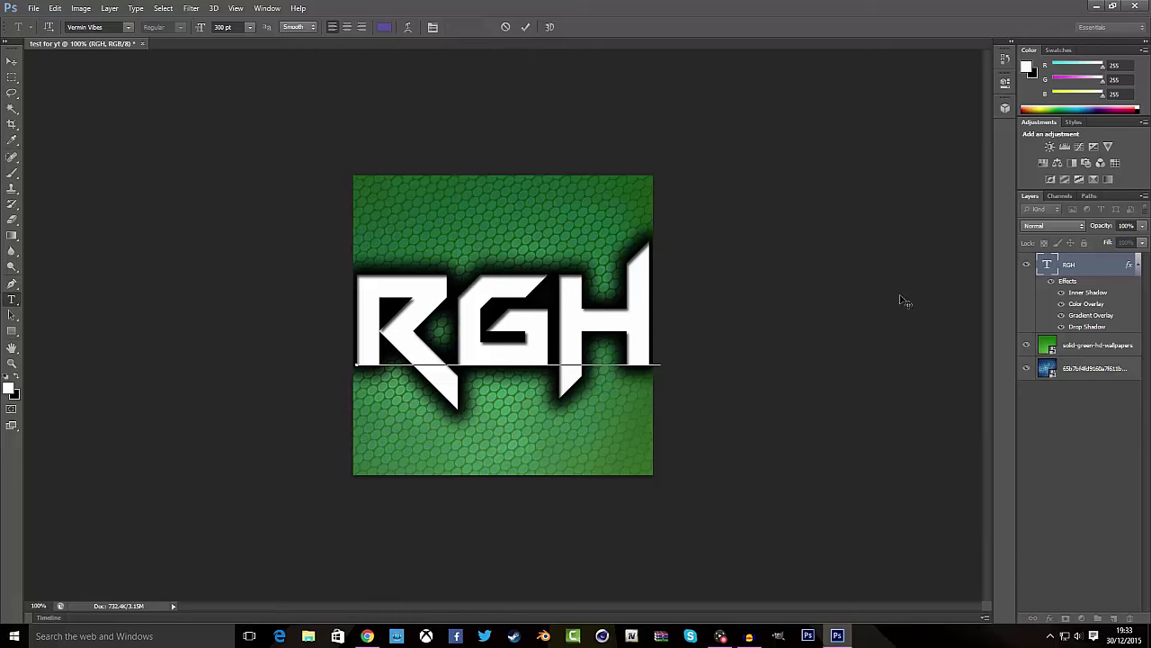
pyautogui.click(1114, 428)
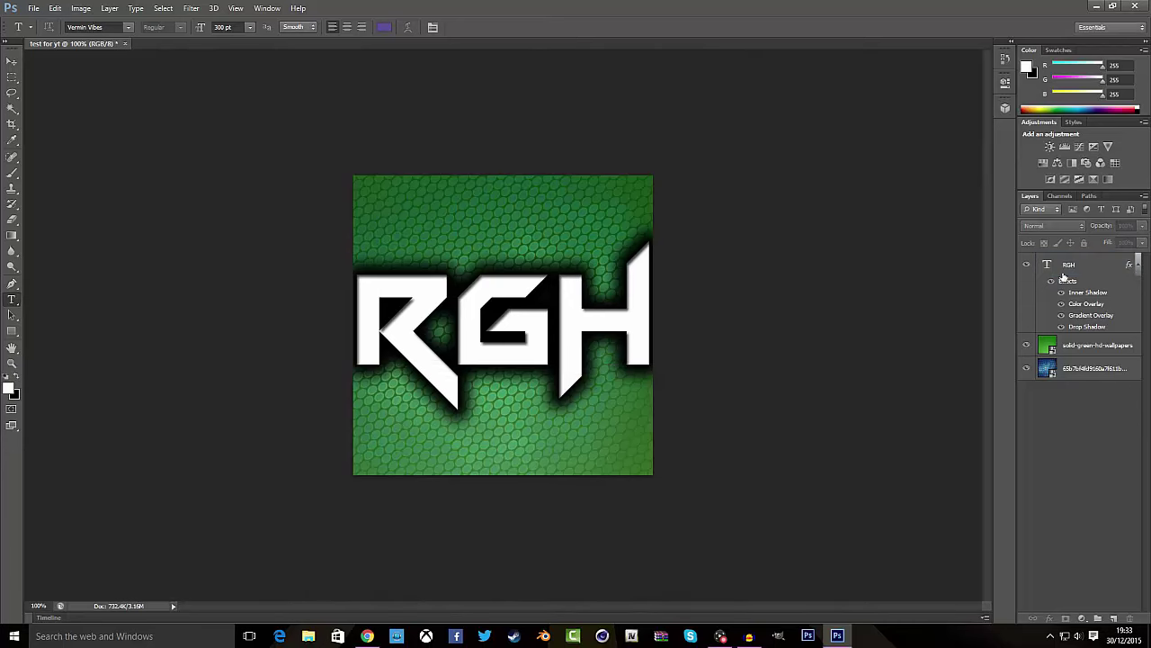
# Create a new layer and add the text "R0Y4LTY - G4M1NGHD" at 35 pt near the upper edge of the canvas.
pyautogui.click(1114, 618)
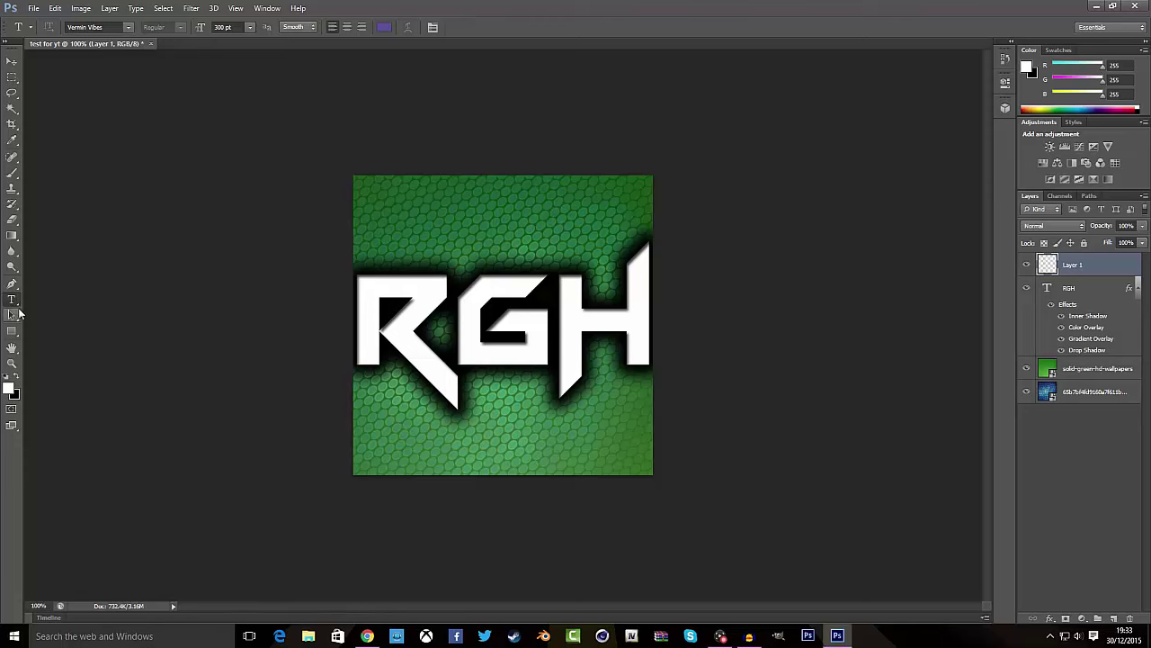
pyautogui.click(408, 192)
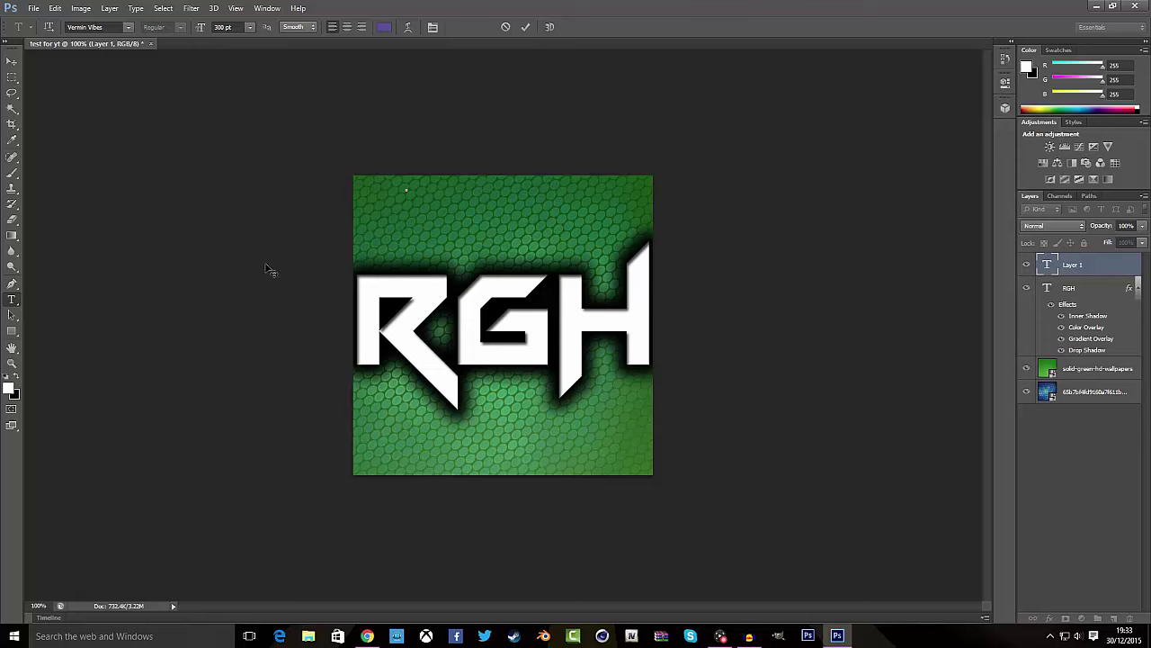
pyautogui.doubleClick(223, 27)
pyautogui.press('BackSpace')
pyautogui.write('35')
pyautogui.press('Return')
pyautogui.write('LTY - ')
pyautogui.write('20')
pyautogui.write('MING21')
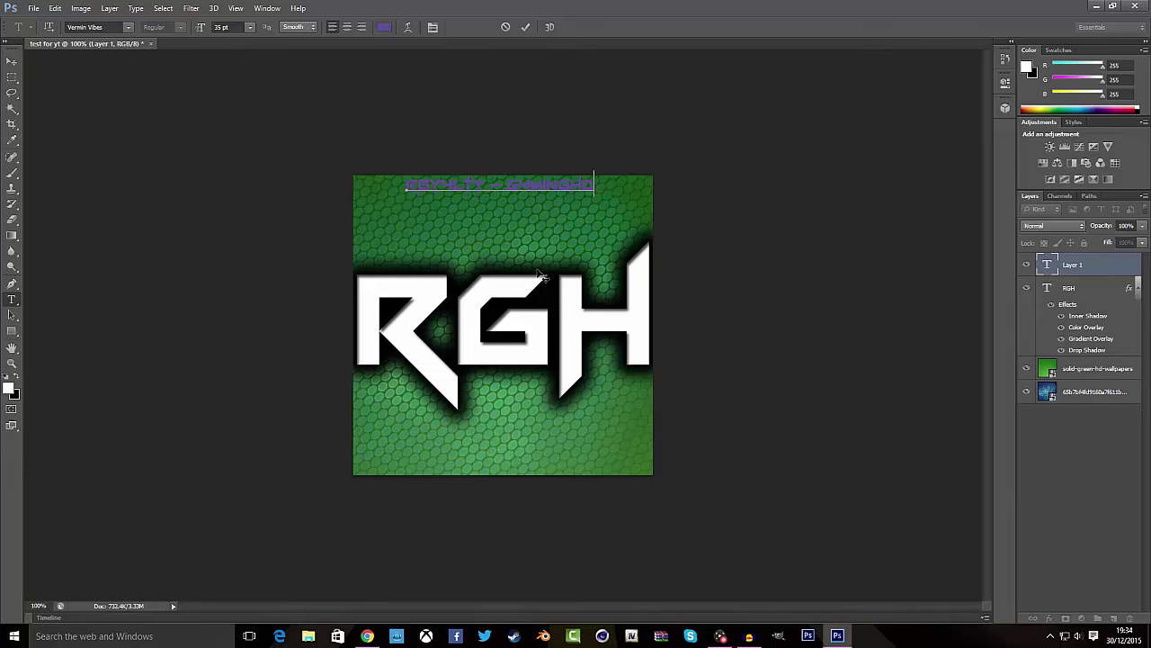
pyautogui.click(526, 28)
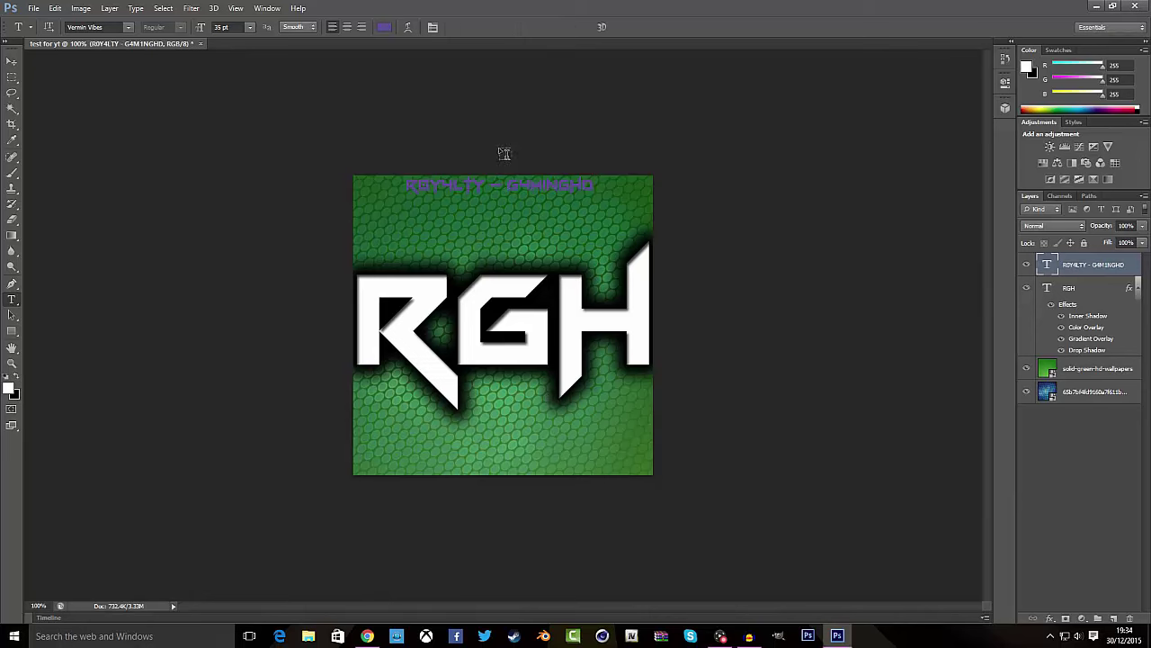
# Align the vertical and horizontal centers of the R0Y4LTY - G4M1NGHD text to a selection of the whole canvas, and deselect.
pyautogui.click(12, 61)
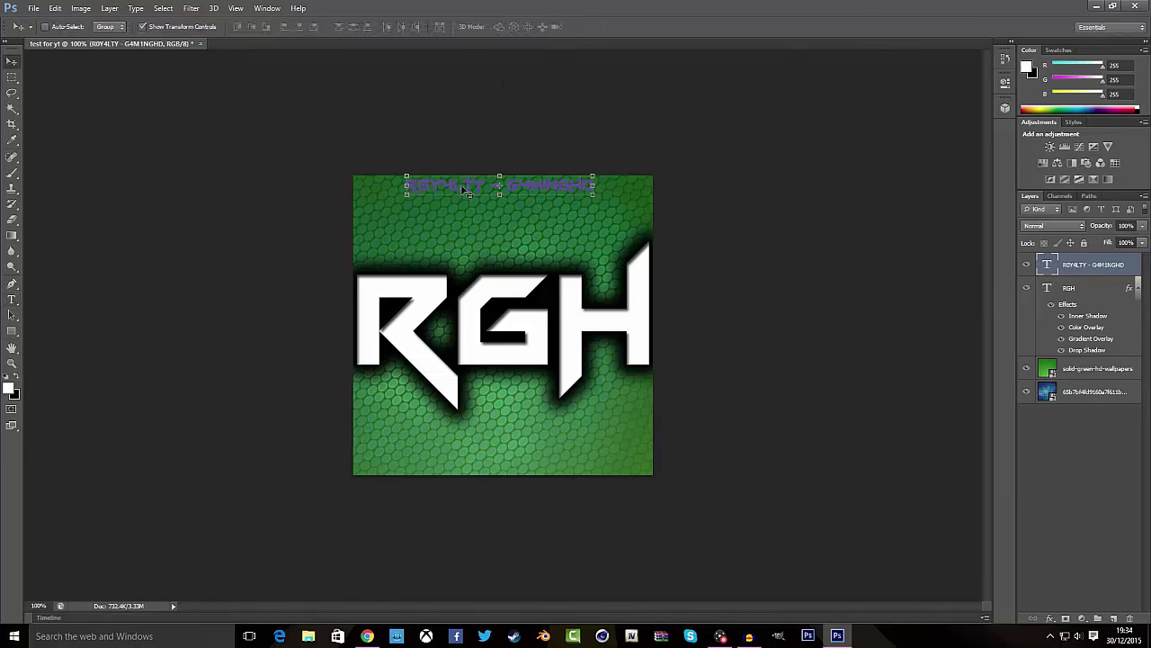
pyautogui.moveTo(469, 191); pyautogui.dragTo(471, 231)
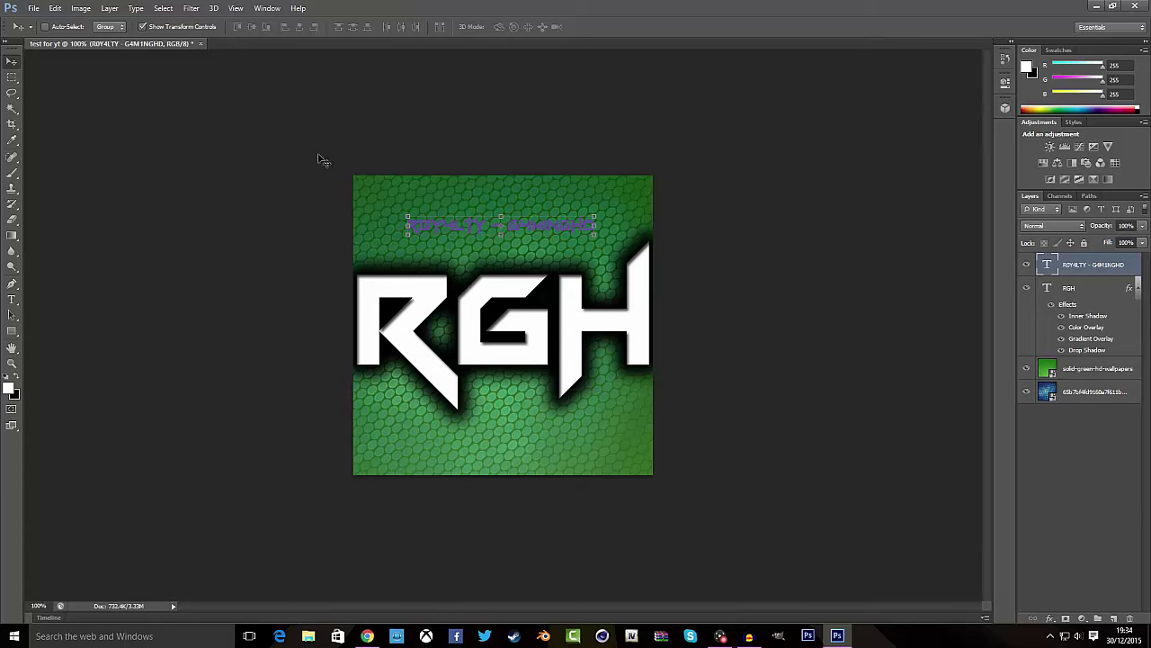
pyautogui.hotkey('ctrl', 'a')
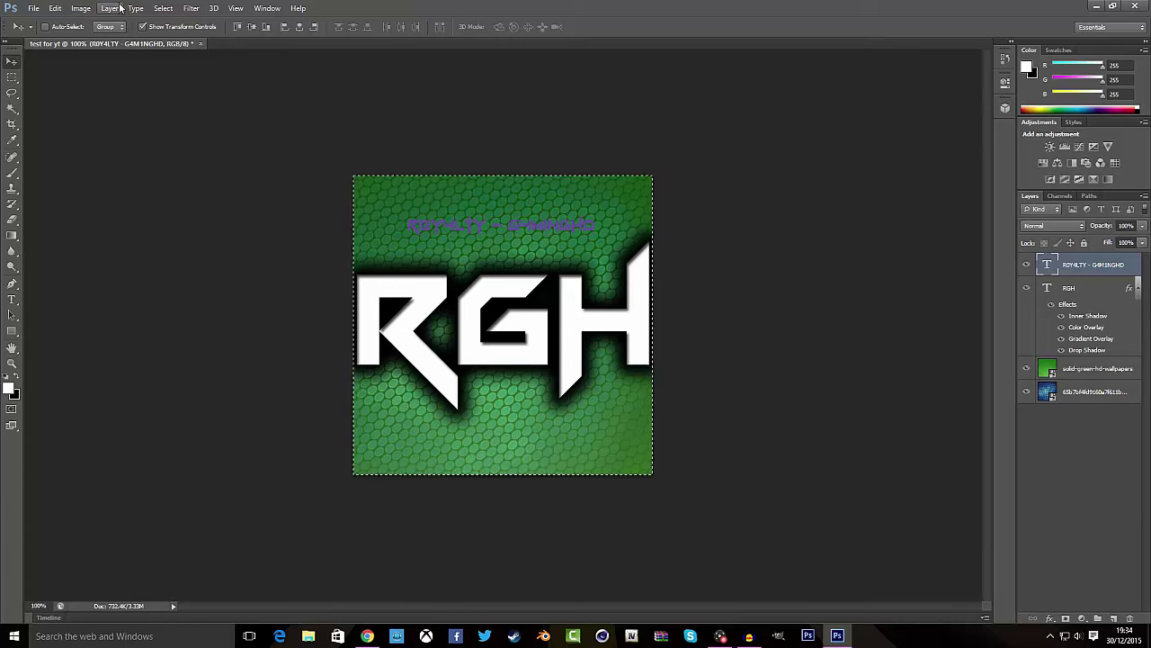
pyautogui.click(109, 8)
pyautogui.moveTo(185, 306)
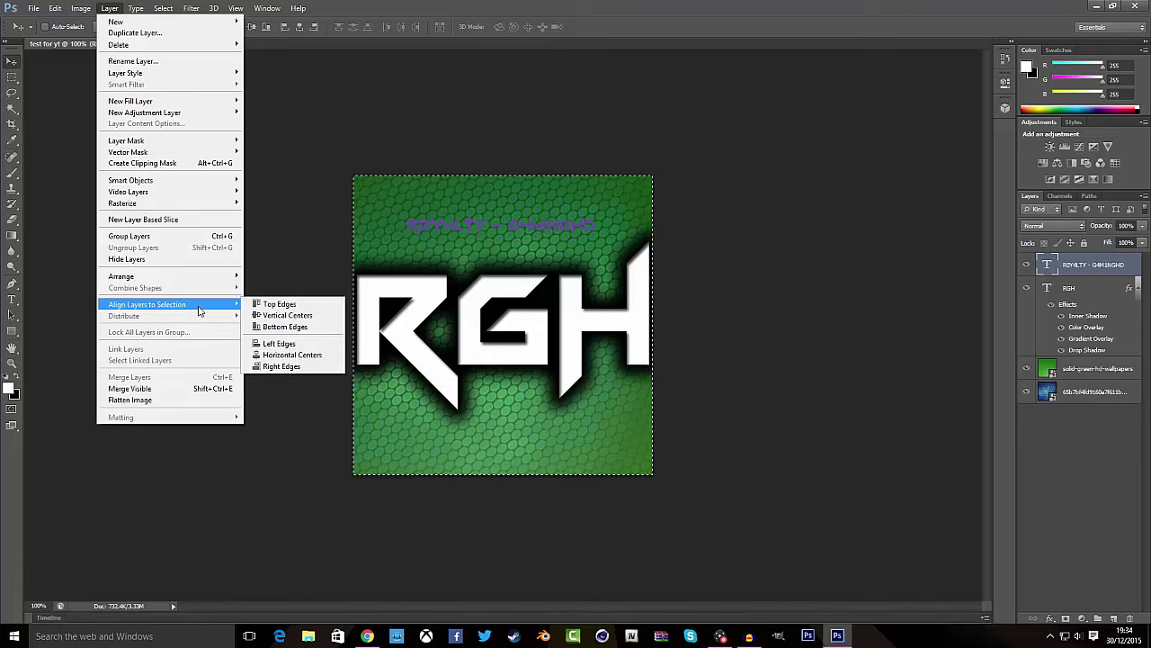
pyautogui.click(319, 320)
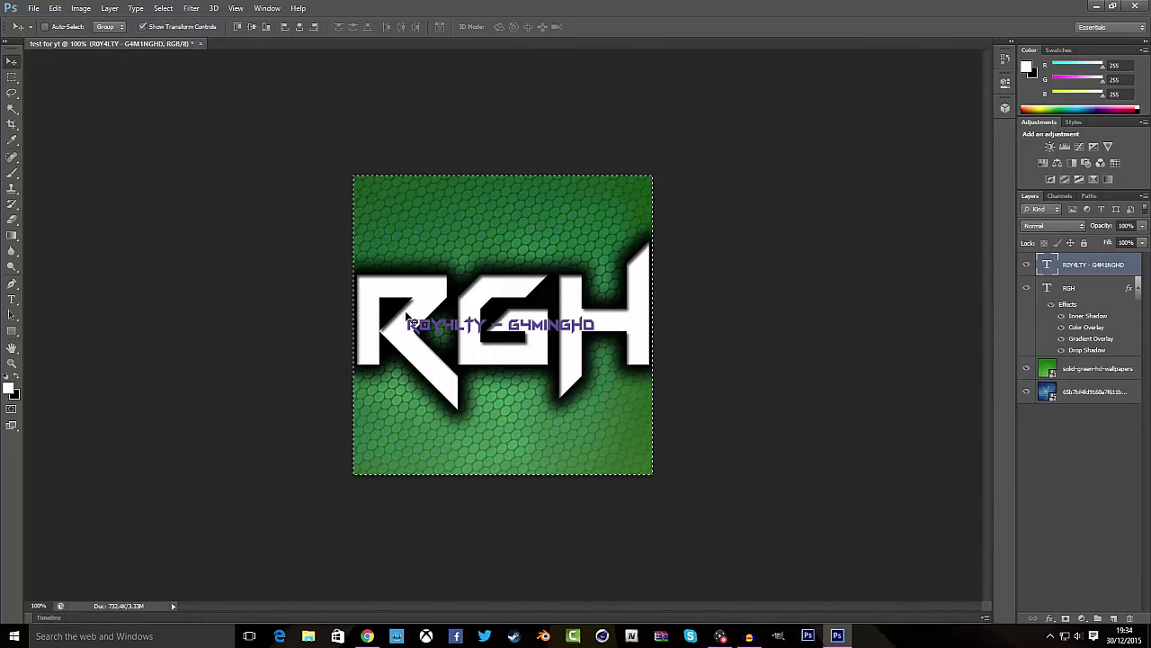
pyautogui.click(109, 8)
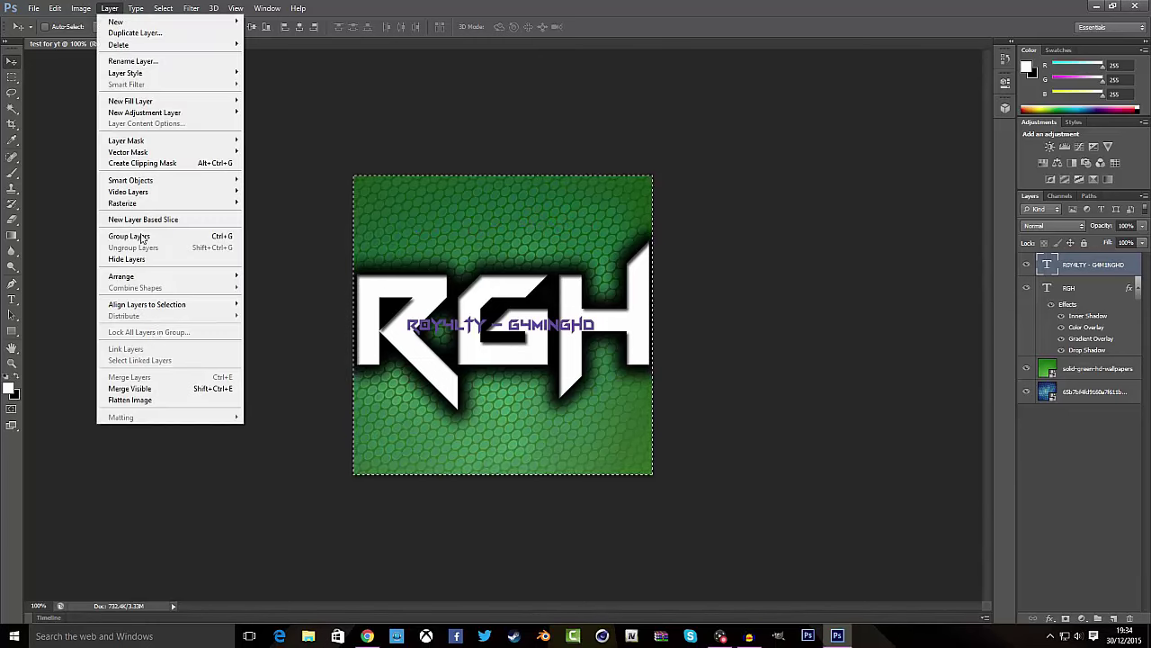
pyautogui.moveTo(224, 307)
pyautogui.click(290, 355)
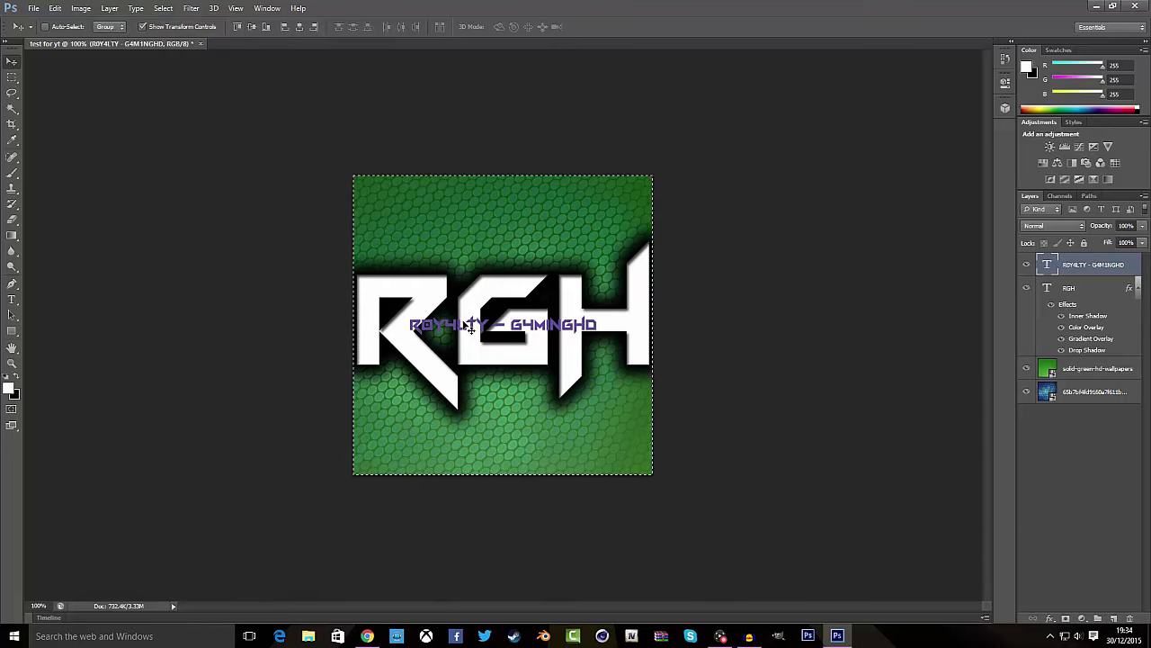
pyautogui.hotkey('ctrl', 'd')
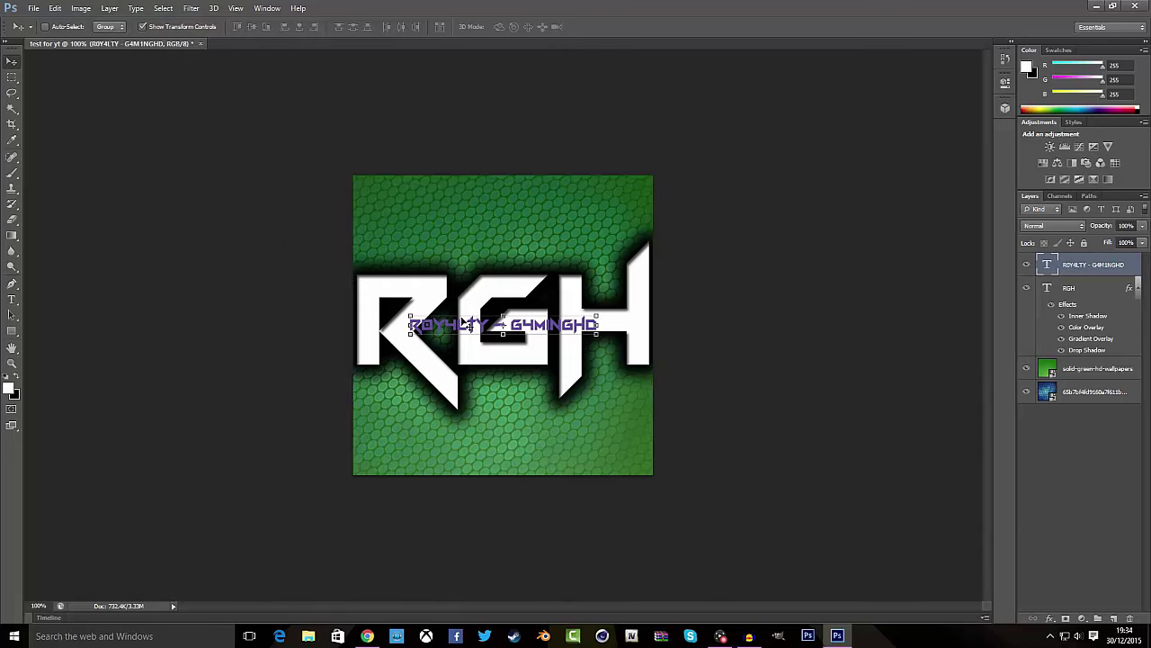
# Move the R0Y4LTY - G4M1NGHD text straight up to just above the RGH letters, keeping it horizontally centered.
pyautogui.moveTo(465, 322); pyautogui.dragTo(492, 237)
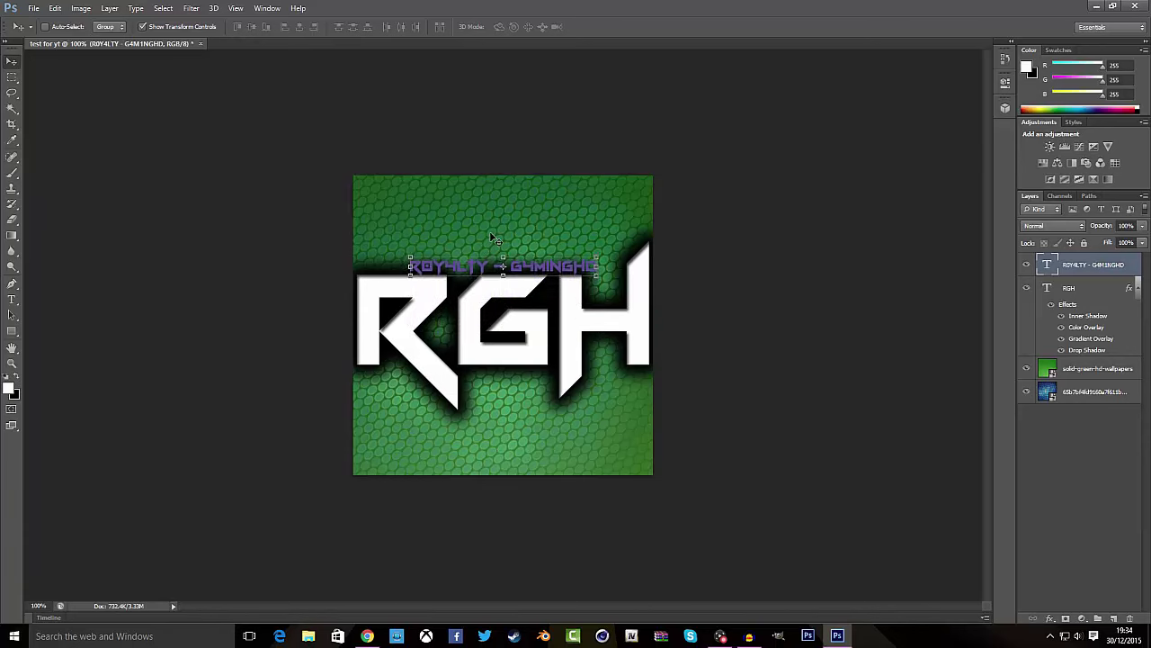
pyautogui.press('Up')
pyautogui.press('Up')
pyautogui.press('Up')
pyautogui.press('Up')
pyautogui.press('Up')
pyautogui.press('Up')
pyautogui.press('Up')
pyautogui.press('Up')
pyautogui.press('Up')
pyautogui.press('Up')
pyautogui.press('Up')
pyautogui.press('Up')
pyautogui.press('Up')
pyautogui.press('Up')
pyautogui.press('Up')
pyautogui.press('Up')
pyautogui.press('Up')
pyautogui.press('Up')
pyautogui.press('Up')
pyautogui.press('Up')
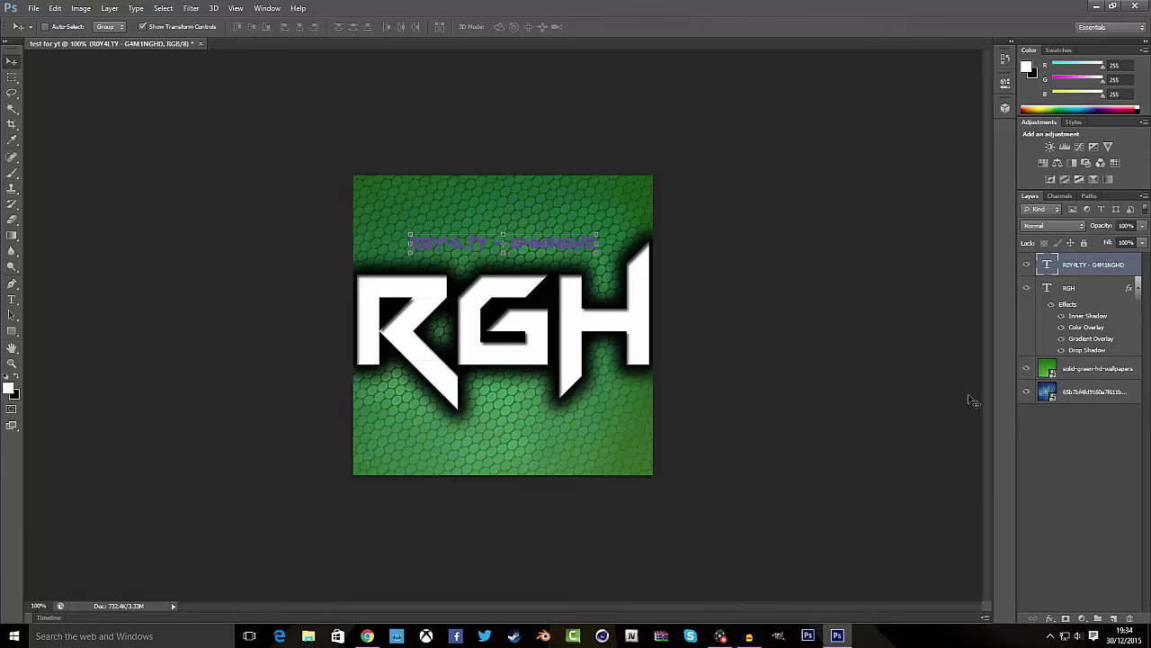
pyautogui.click(1073, 453)
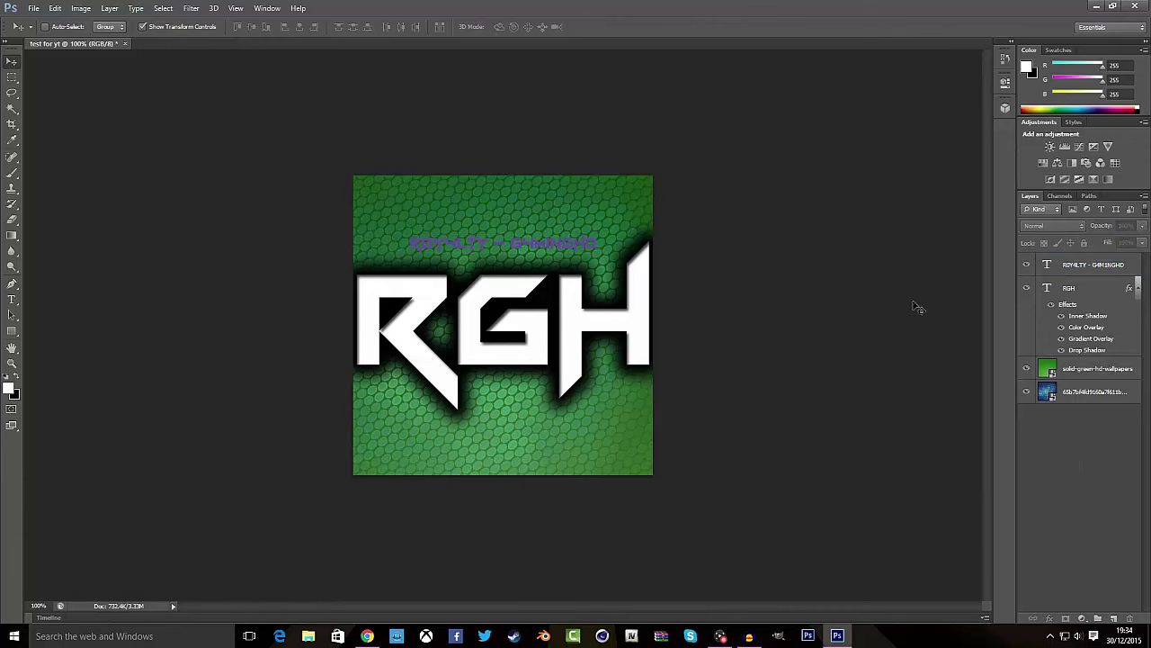
# Copy the layer style of the RGH text and paste it onto the R0Y4LTY - G4M1NGHD text layer.
pyautogui.click(1070, 291)
pyautogui.rightClick(1069, 291)
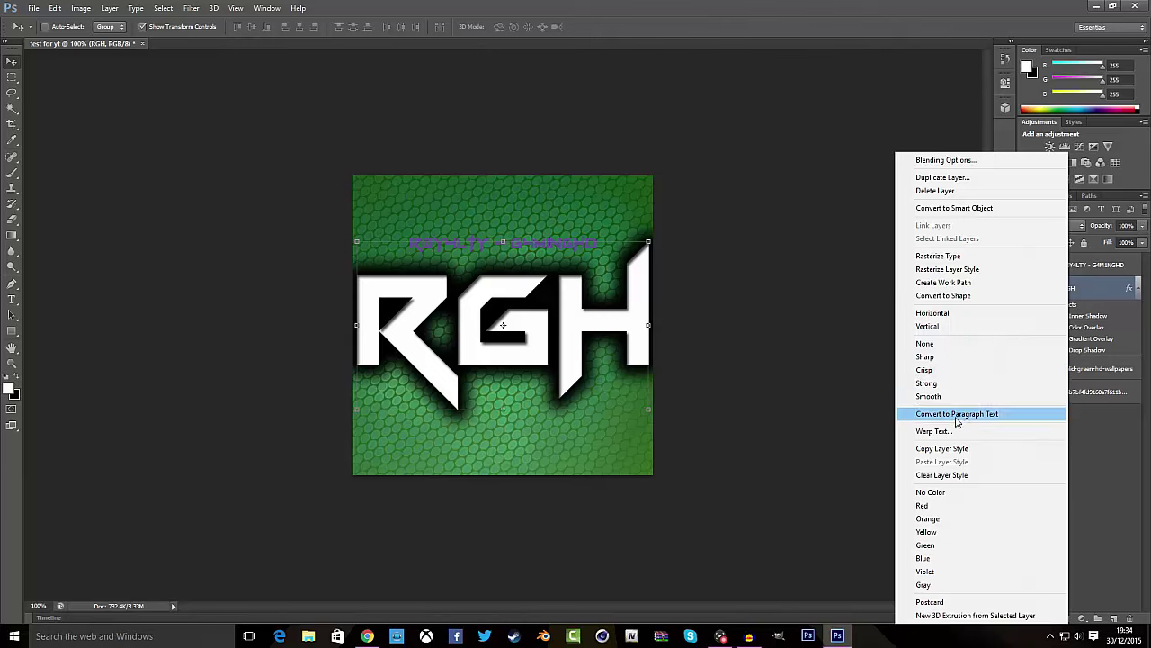
pyautogui.click(955, 449)
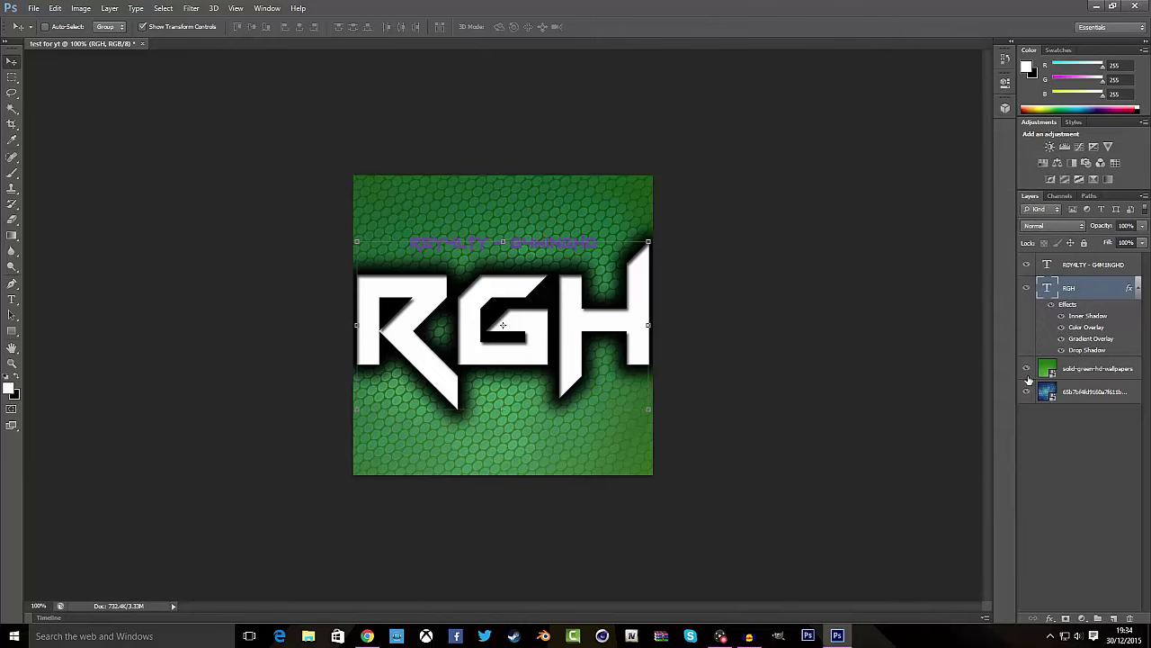
pyautogui.click(1074, 267)
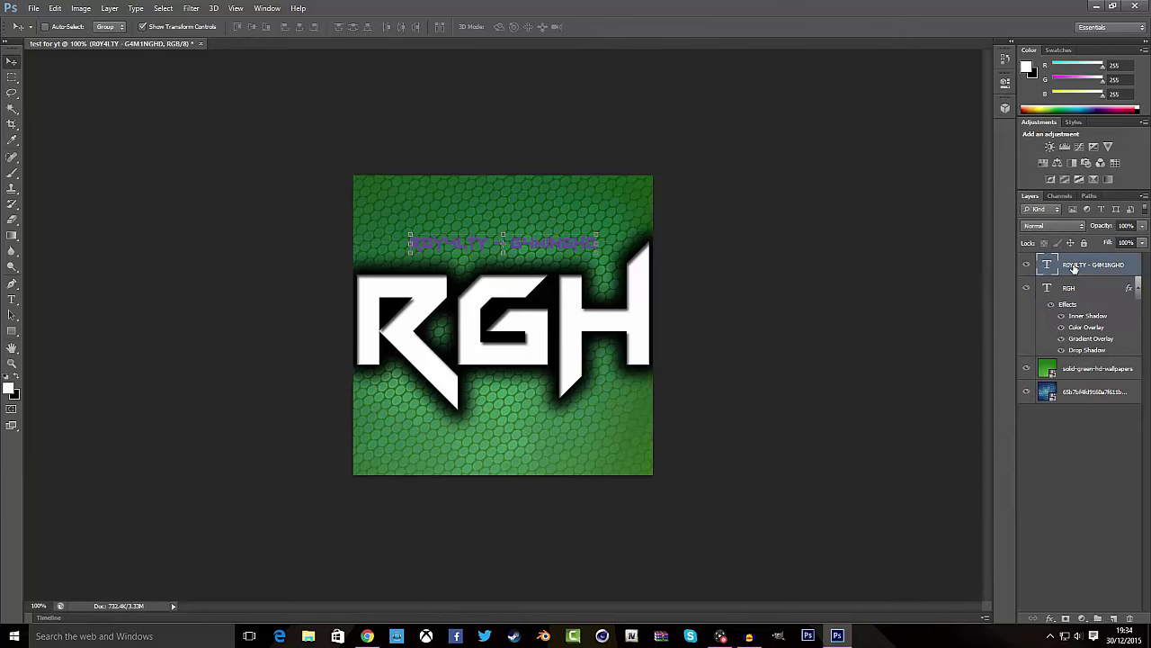
pyautogui.rightClick(1070, 272)
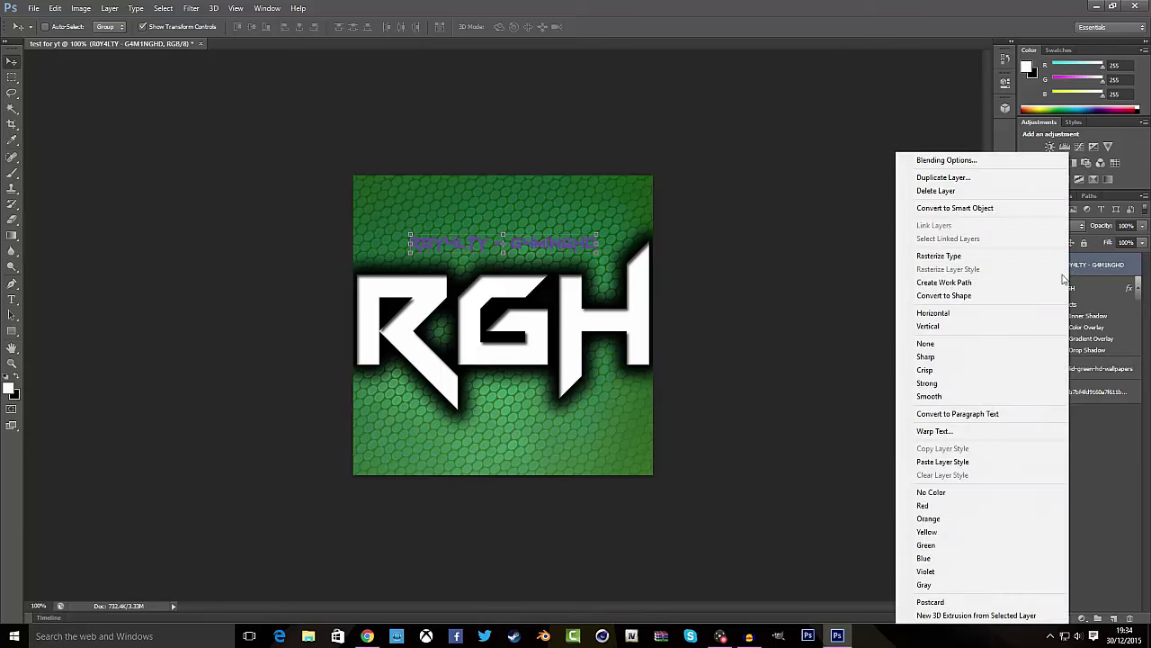
pyautogui.click(983, 465)
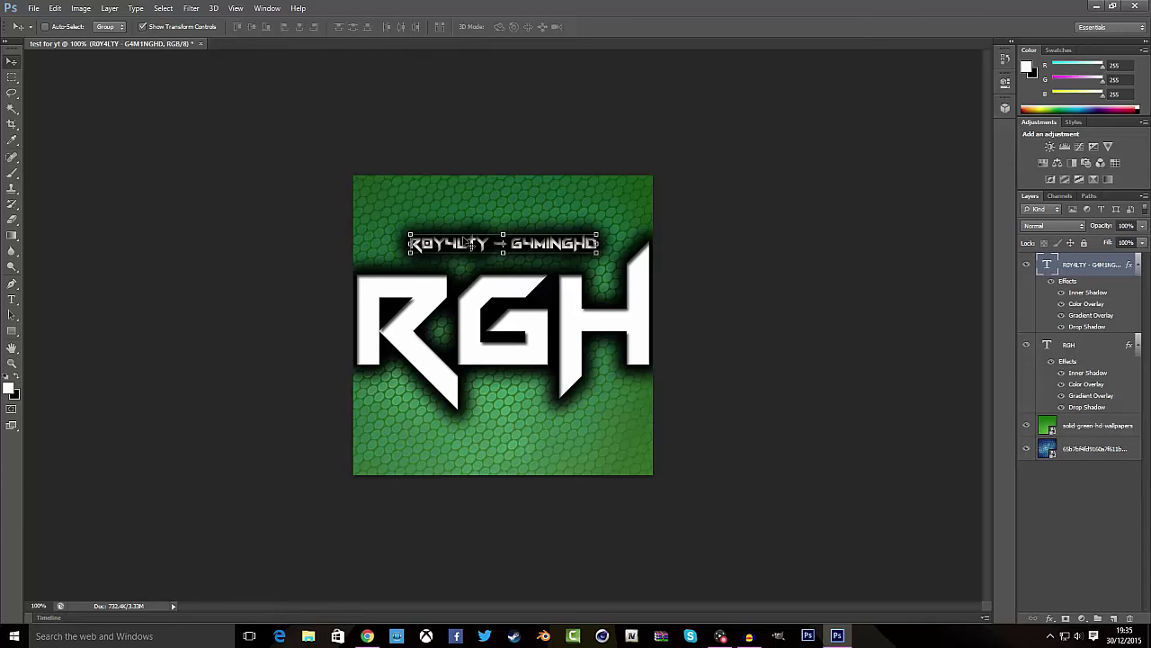
# Set the drop shadow of the R0Y4LTY - G4M1NGHD text to 33% spread and 33 px size, and deselect the layer.
pyautogui.rightClick(1088, 269)
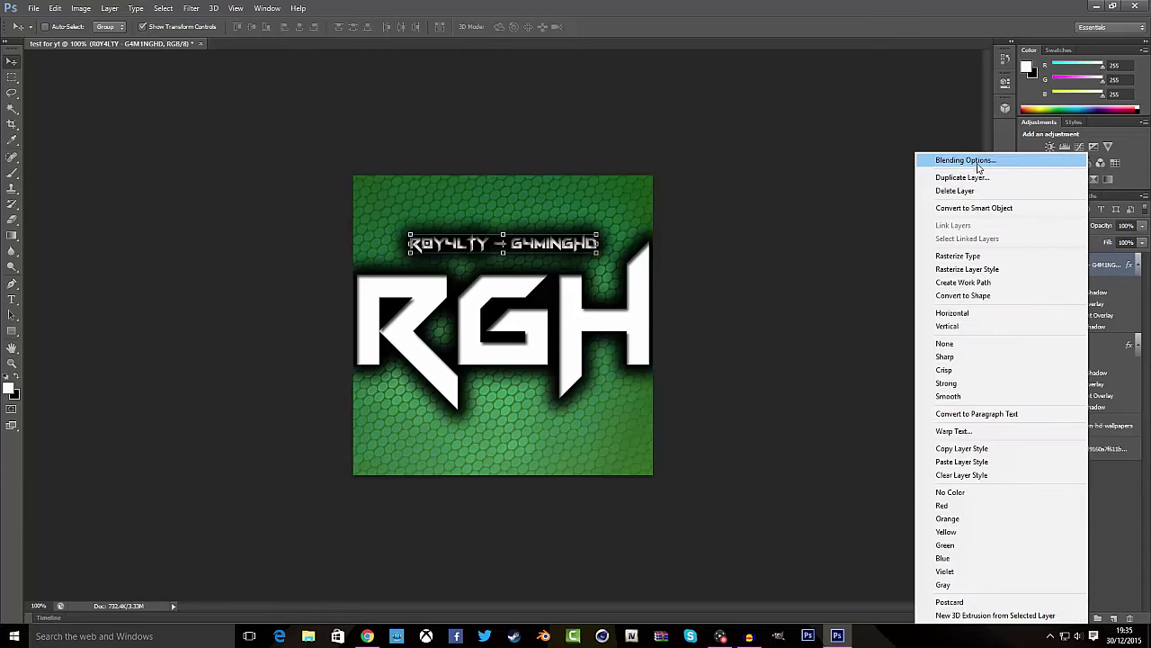
pyautogui.click(972, 162)
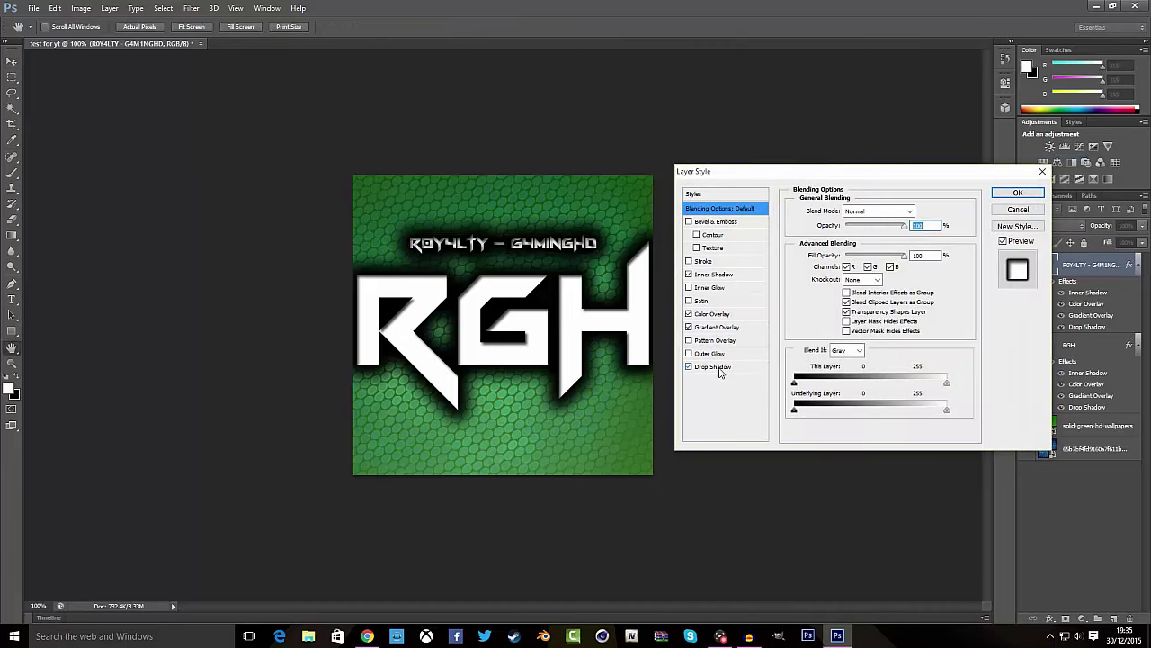
pyautogui.click(719, 368)
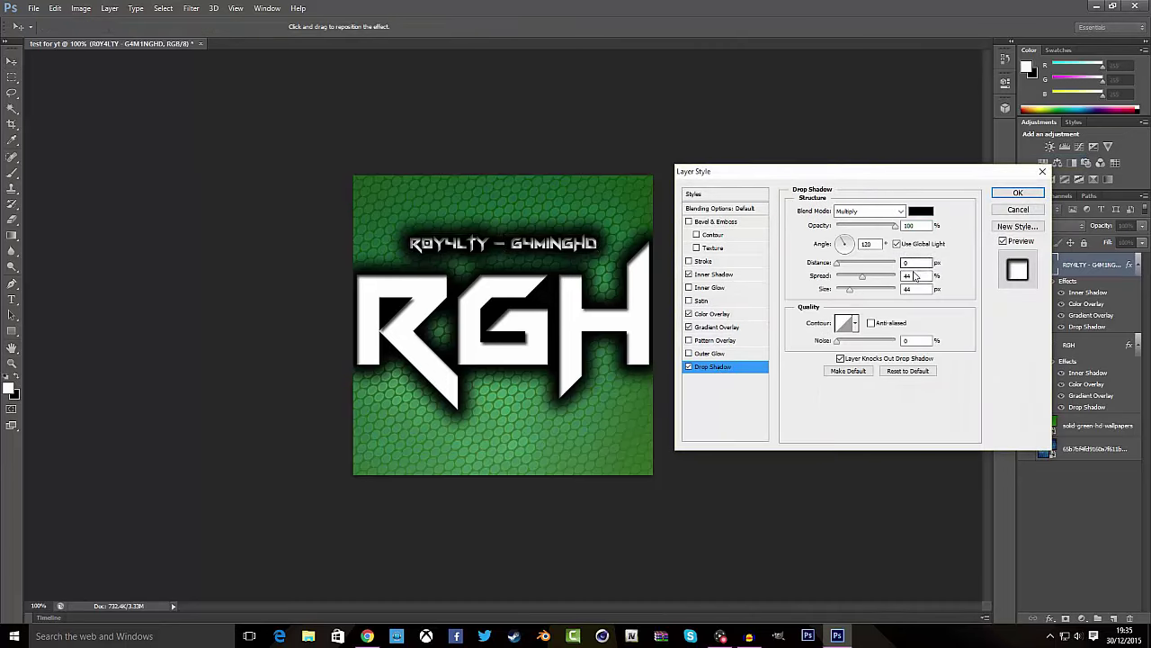
pyautogui.moveTo(915, 276); pyautogui.dragTo(894, 277)
pyautogui.write('33')
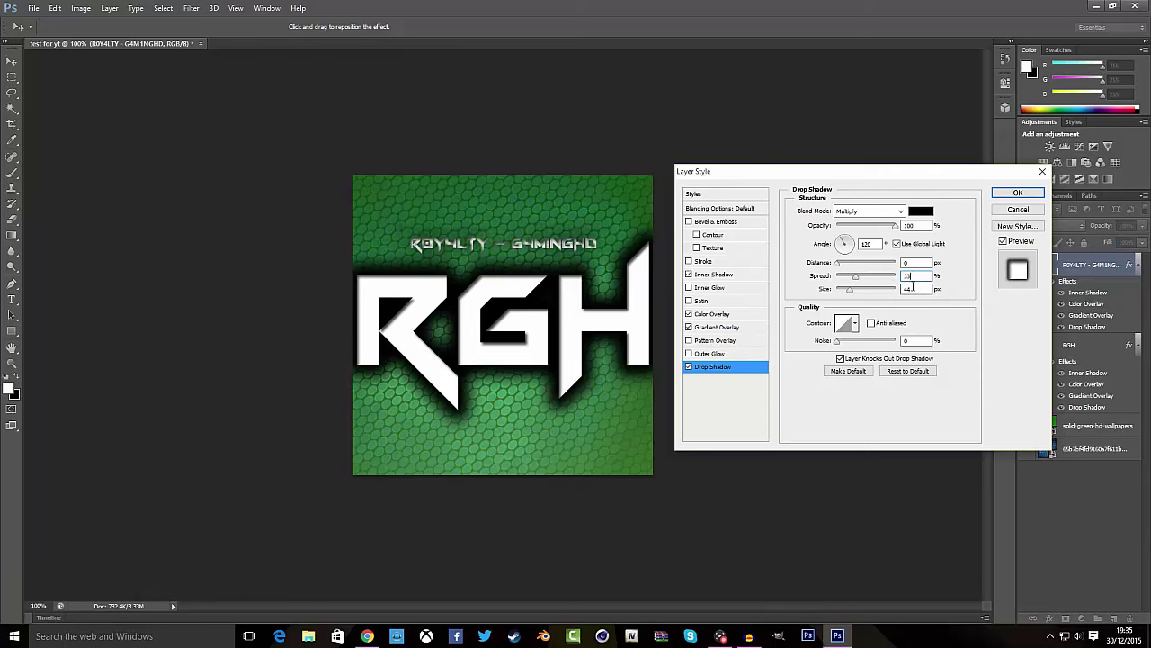
pyautogui.moveTo(913, 289); pyautogui.dragTo(883, 288)
pyautogui.write('33')
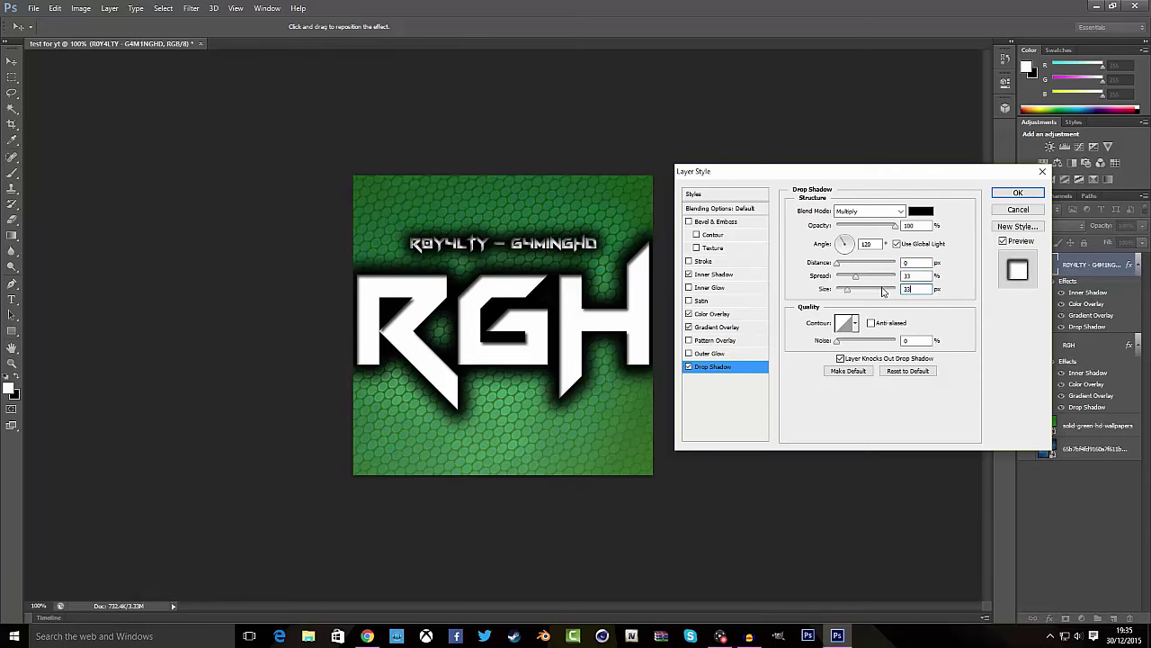
pyautogui.click(1018, 193)
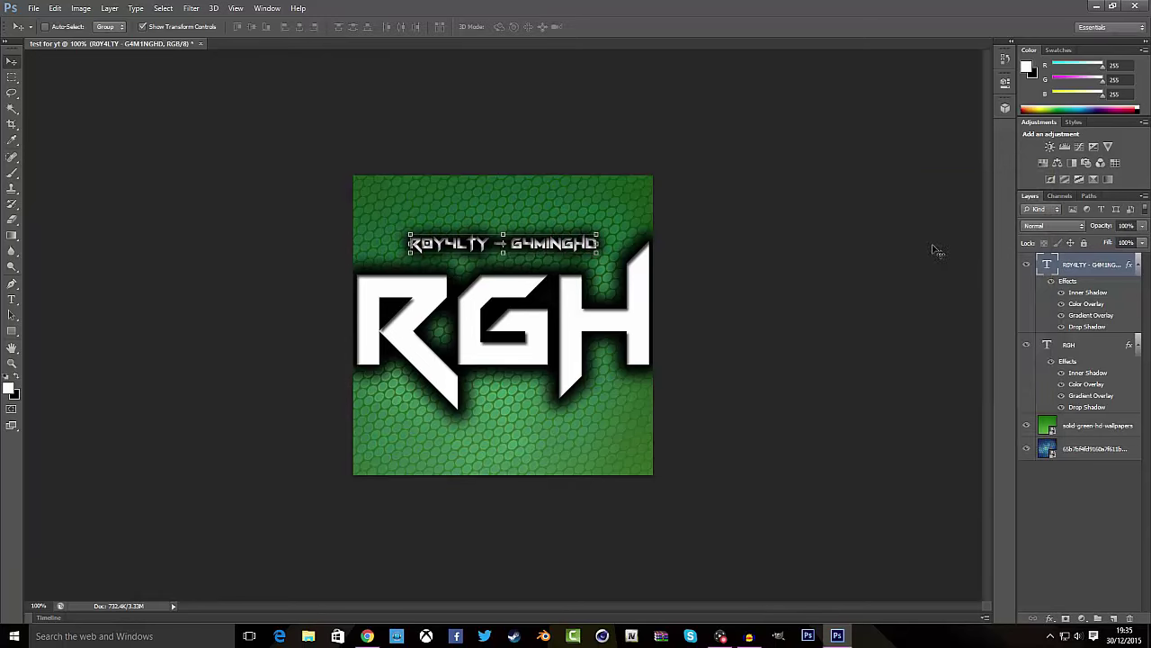
pyautogui.click(1093, 494)
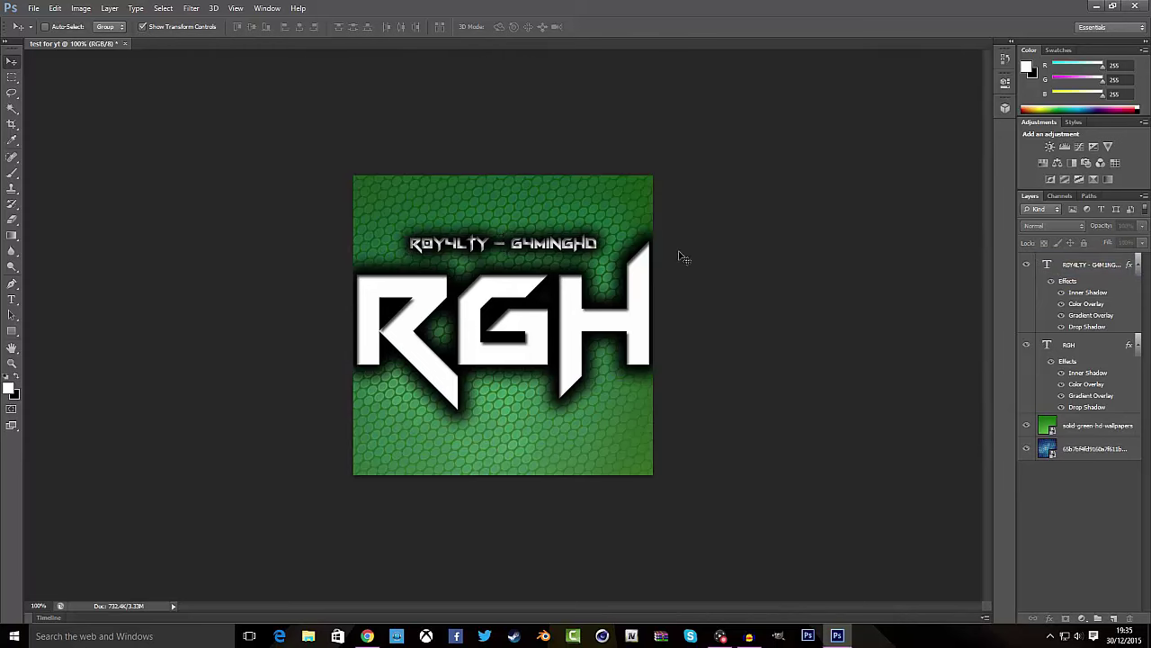